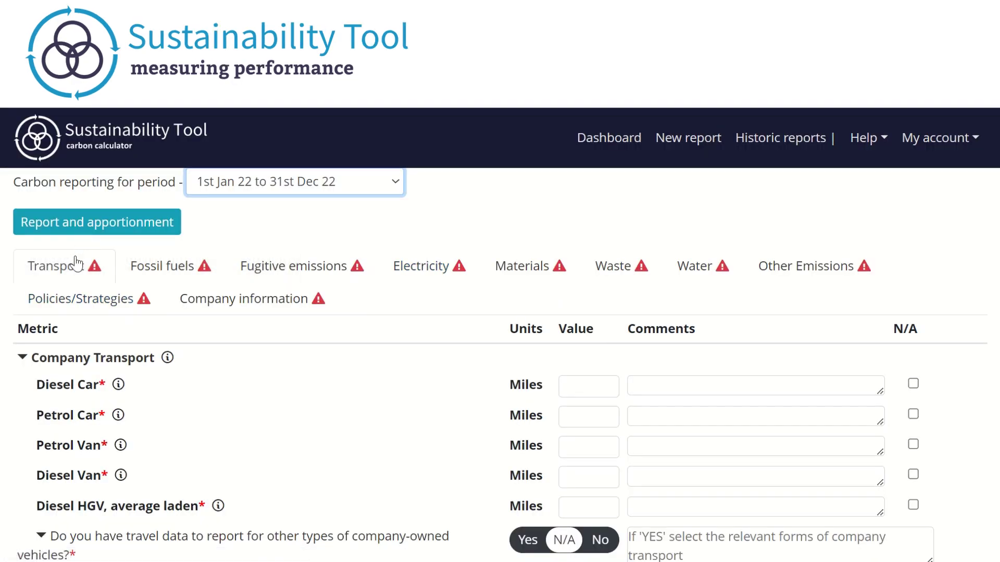
Step: Open the Fossil fuels section and start on the Gas oil and Petrol quantity fields
mouse_move(168, 269)
scroll(130, 471, down, 2)
scroll(134, 474, down, 3)
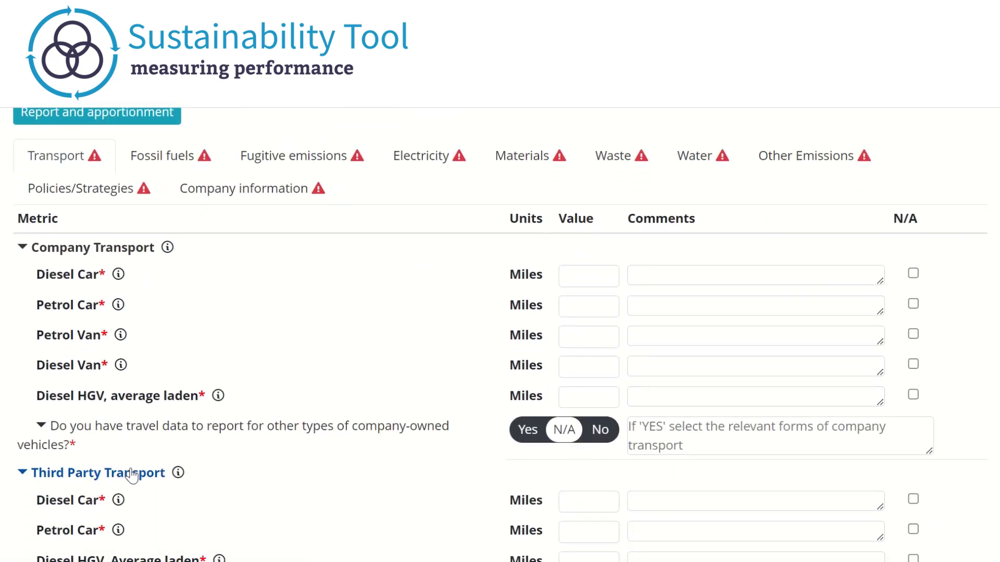
scroll(133, 474, up, 1)
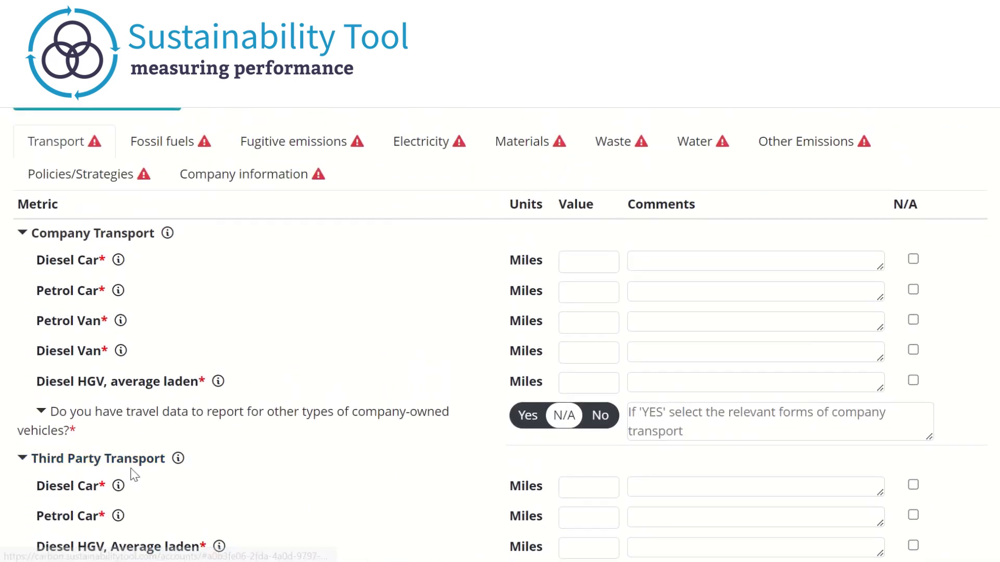
scroll(131, 473, up, 1)
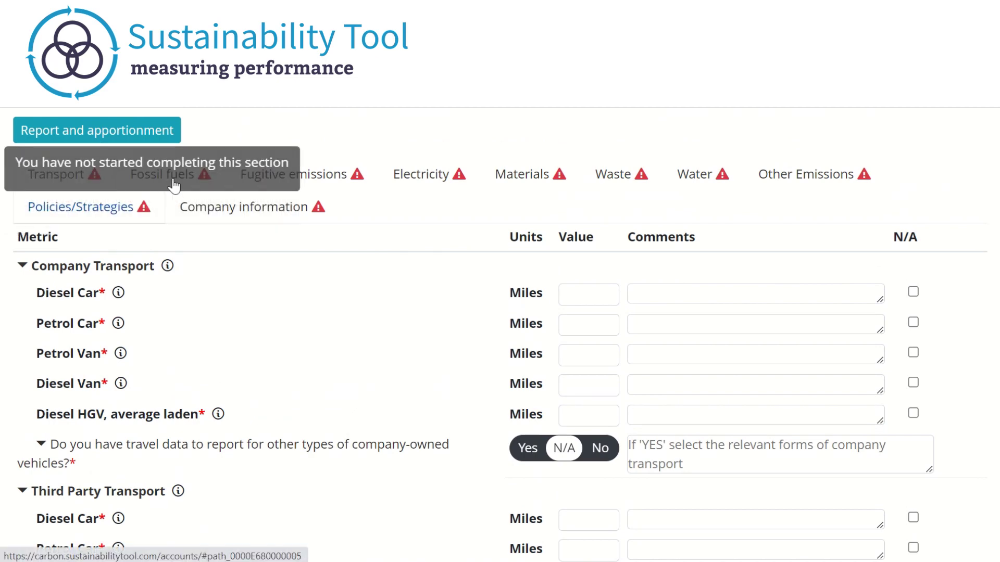
click(171, 182)
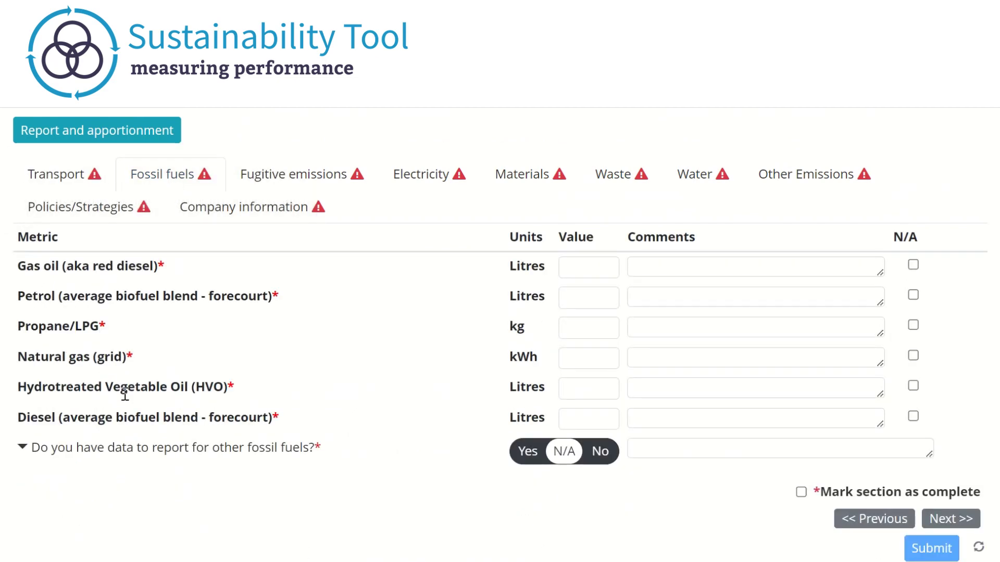
click(585, 266)
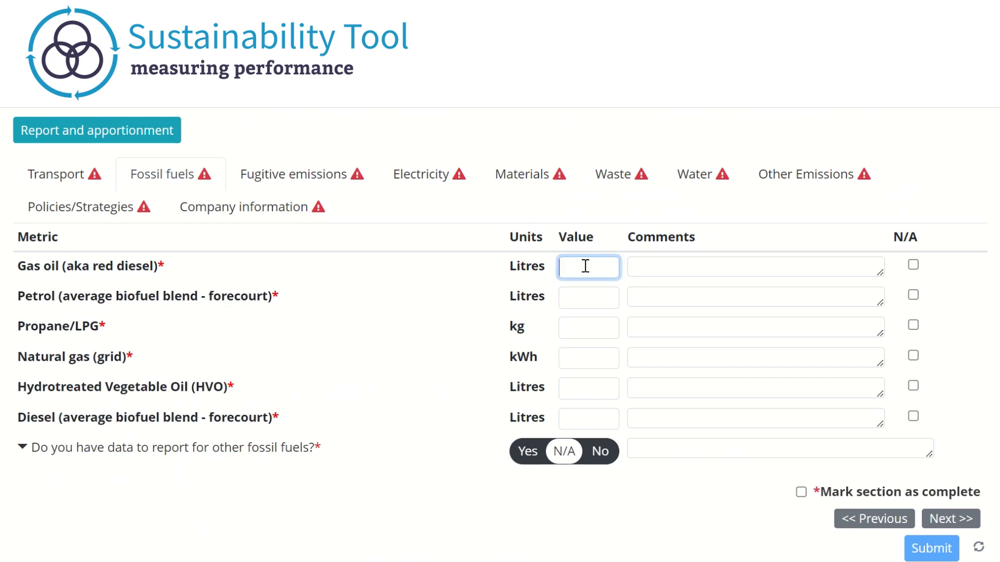
click(589, 295)
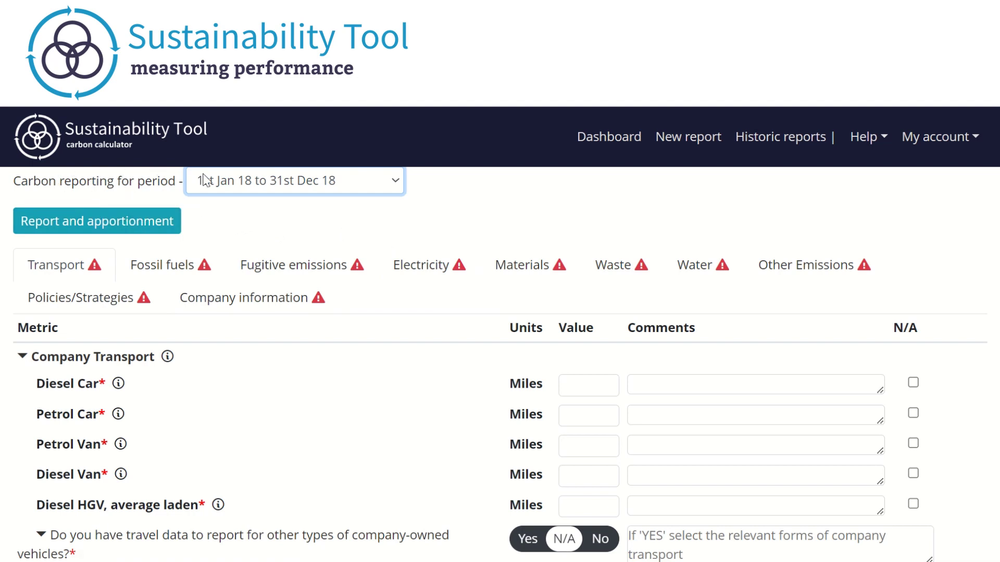
Step: Browse the reporting periods and keep 1st Jan 18 to 31st Dec 18 selected
click(336, 184)
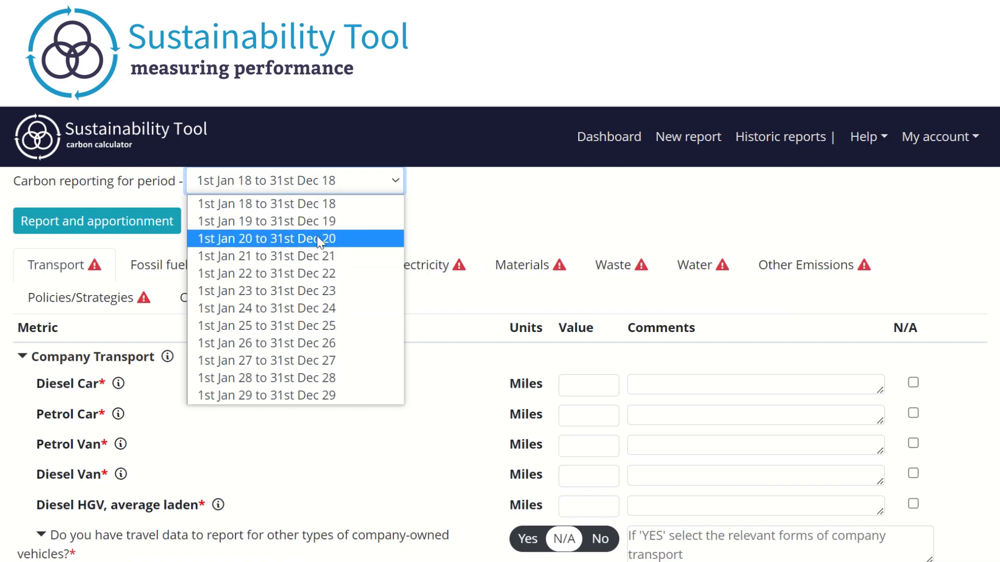
click(332, 213)
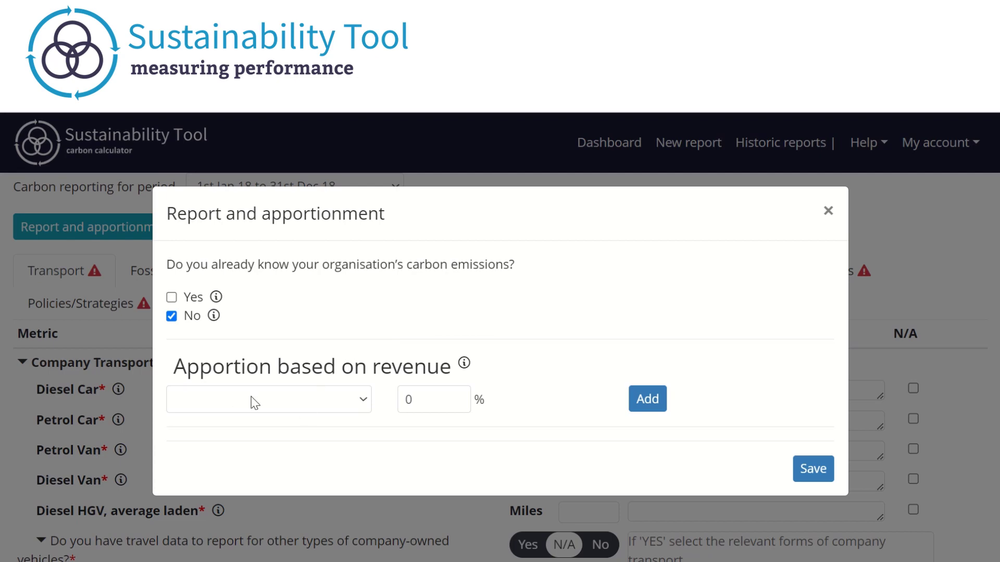
Step: Add SSE to the revenue apportionment at 0.015 %
click(307, 399)
scroll(311, 292, down, 10)
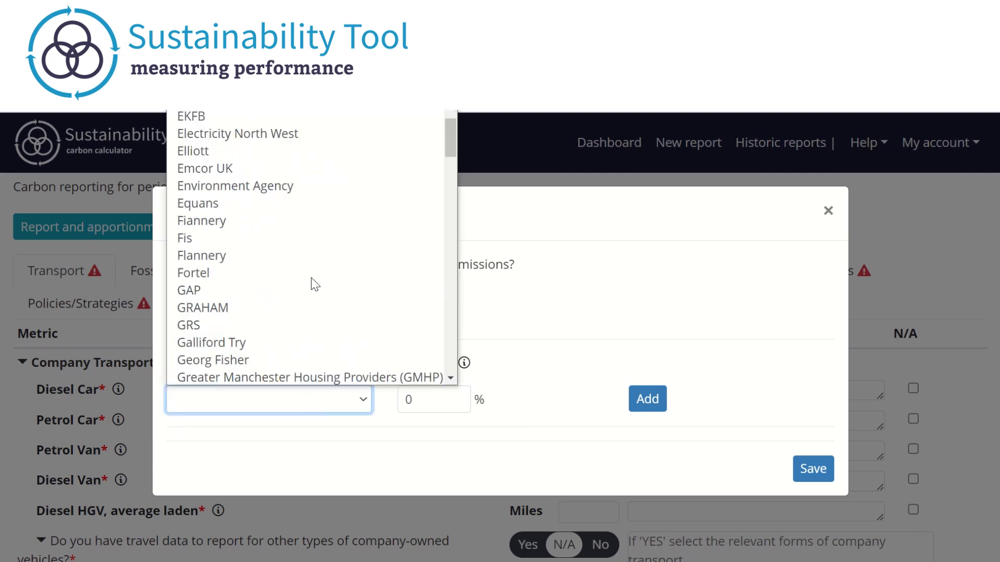
scroll(313, 283, down, 6)
scroll(313, 284, up, 6)
scroll(311, 289, down, 2)
scroll(308, 286, down, 10)
click(302, 308)
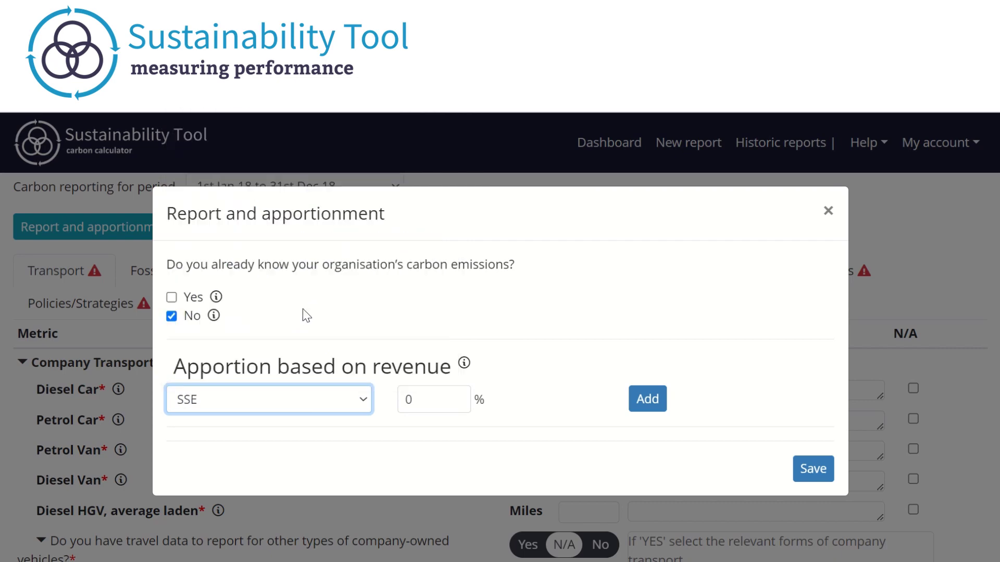
click(440, 399)
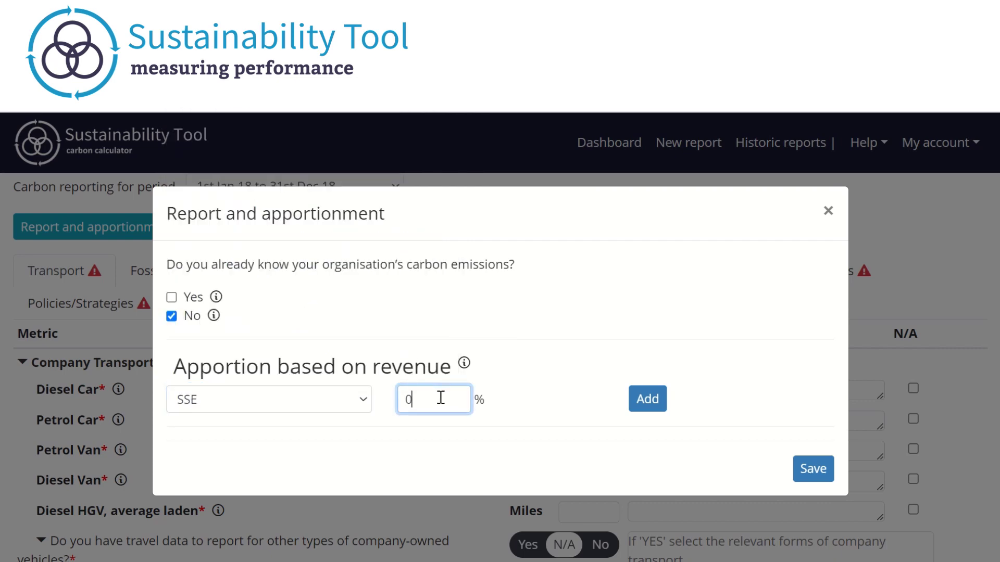
text(.015)
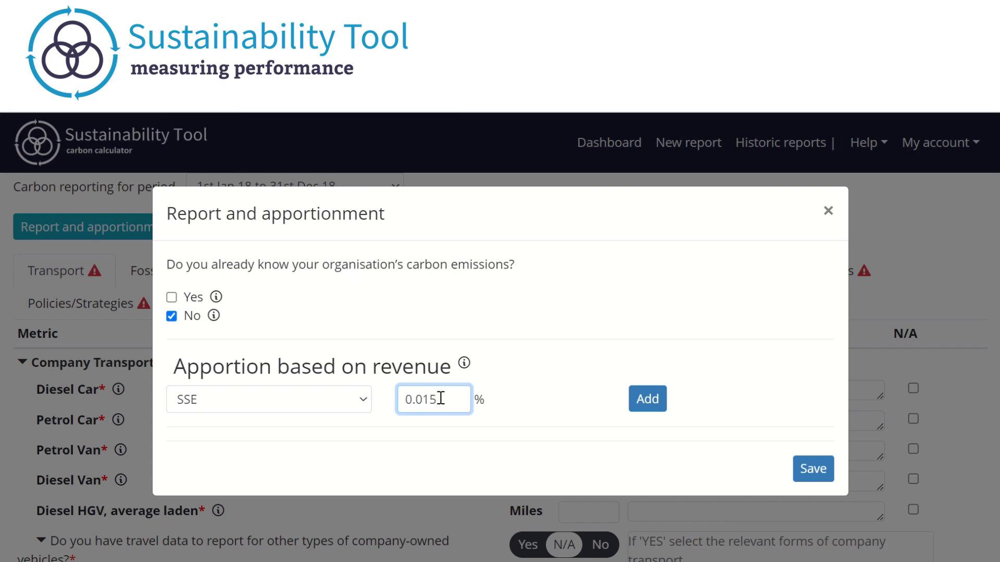
click(635, 405)
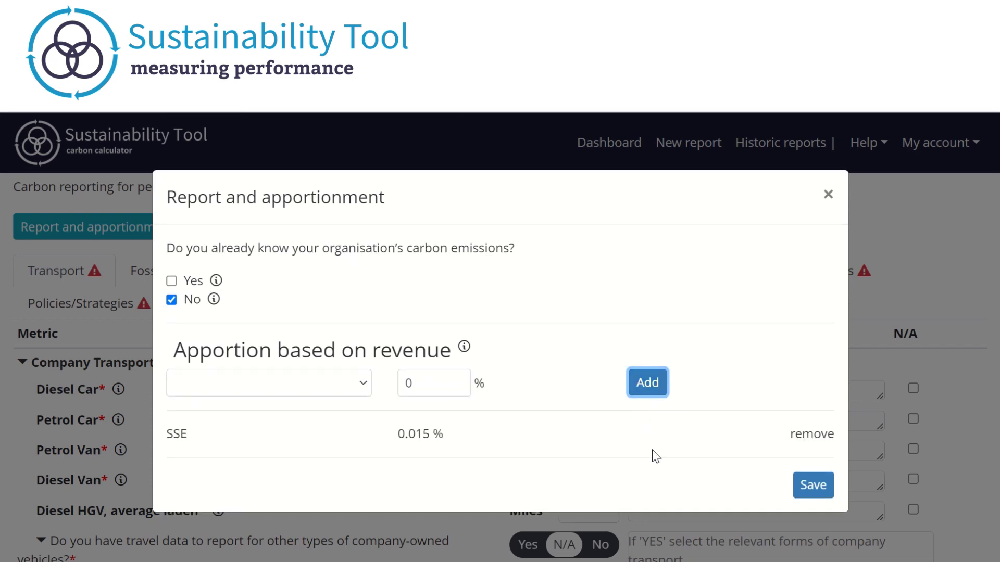
Step: Save the apportionment, then reopen it to check and save again
click(330, 389)
click(660, 419)
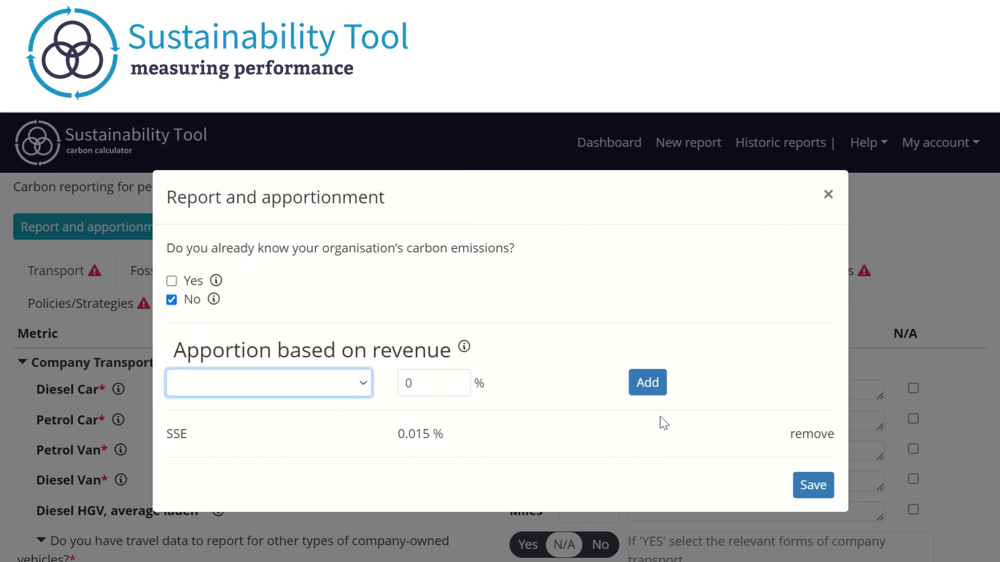
click(817, 492)
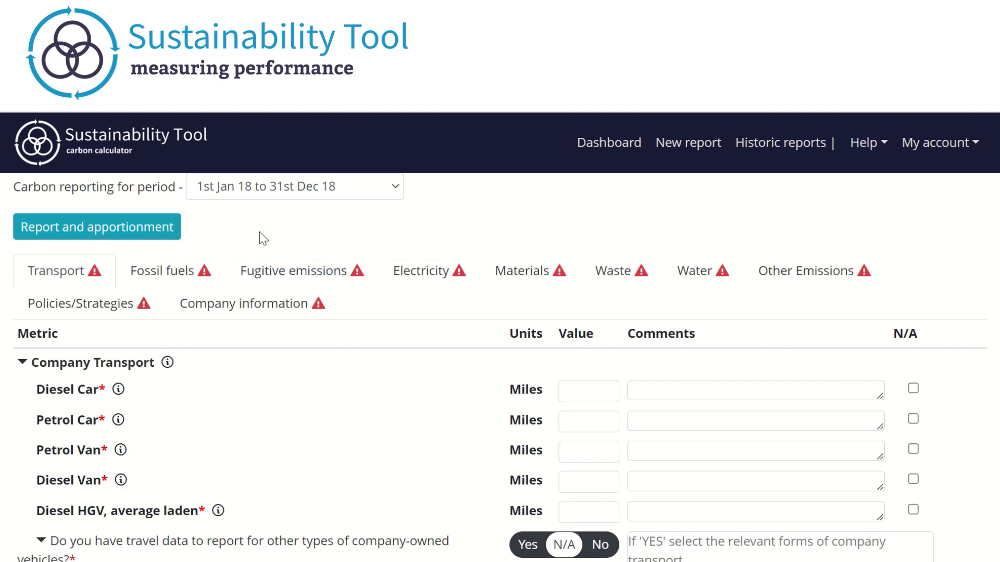
click(156, 230)
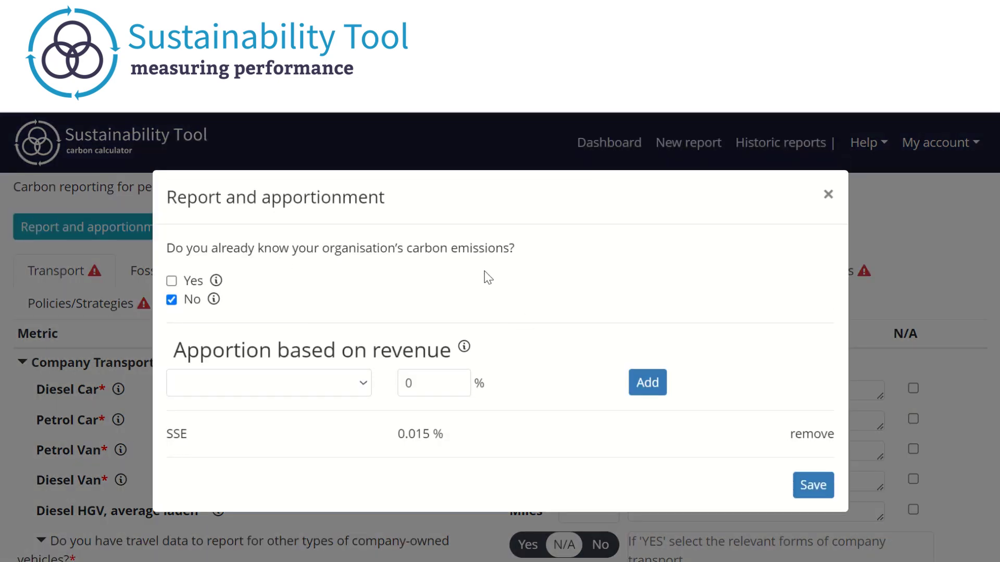
click(810, 492)
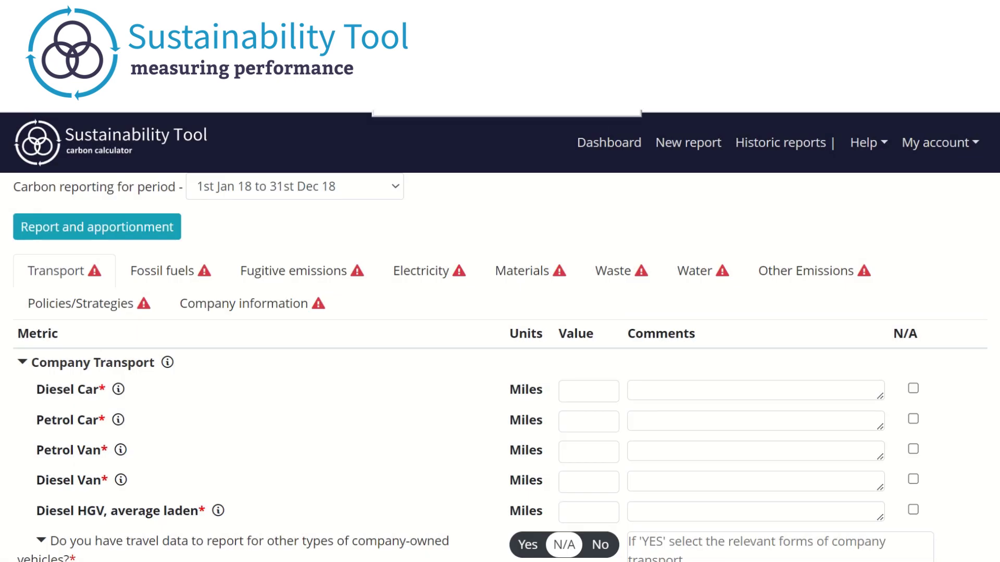
Step: Switch to the 1st Jan 22 to 31st Dec 22 period and review its Transport form
click(388, 182)
click(378, 210)
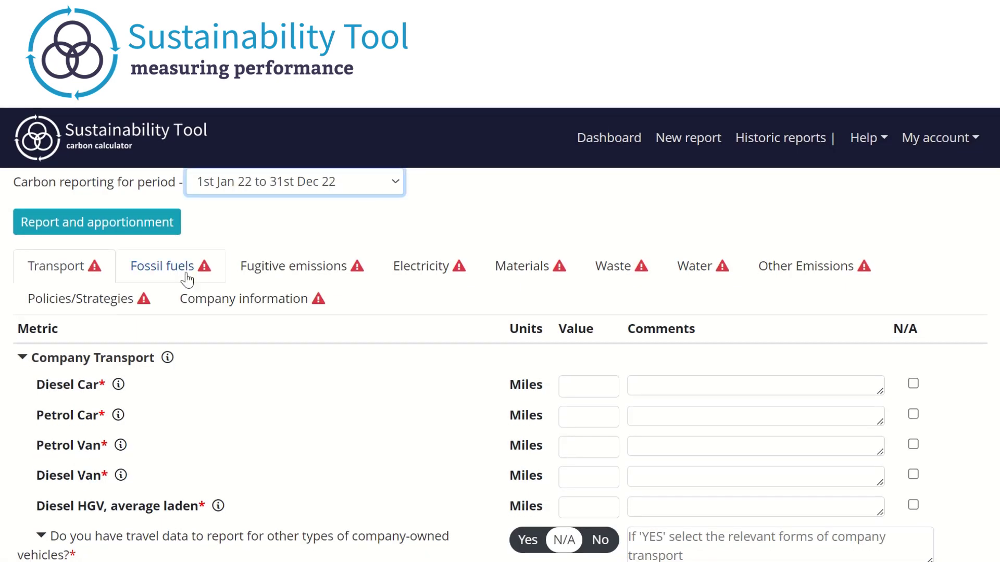
scroll(105, 387, down, 1)
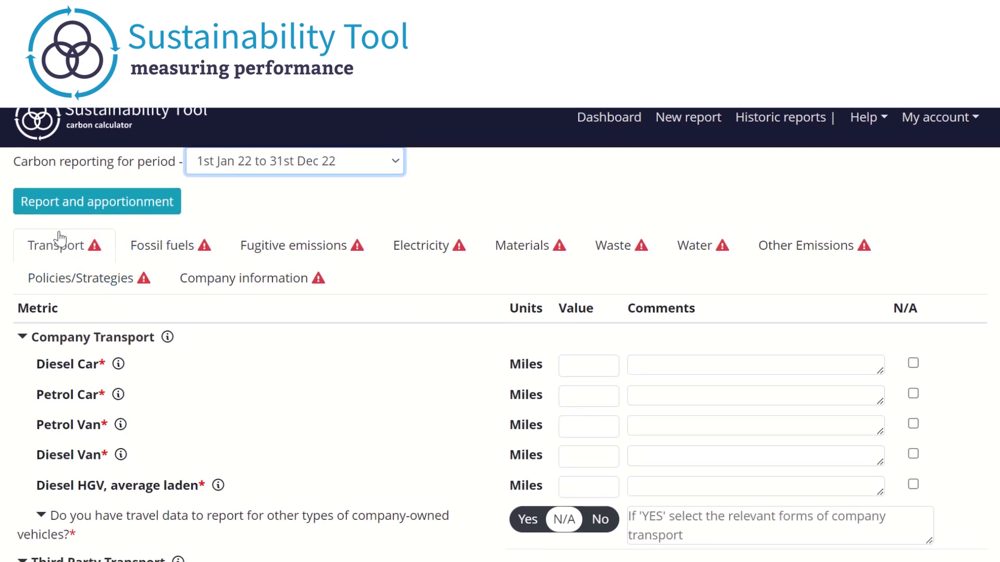
scroll(223, 371, down, 3)
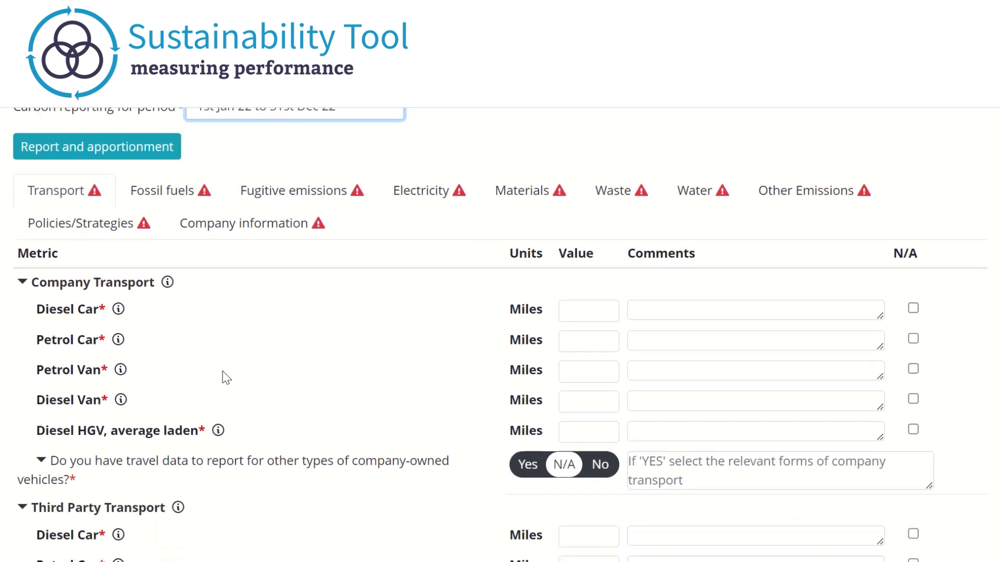
scroll(222, 371, down, 1)
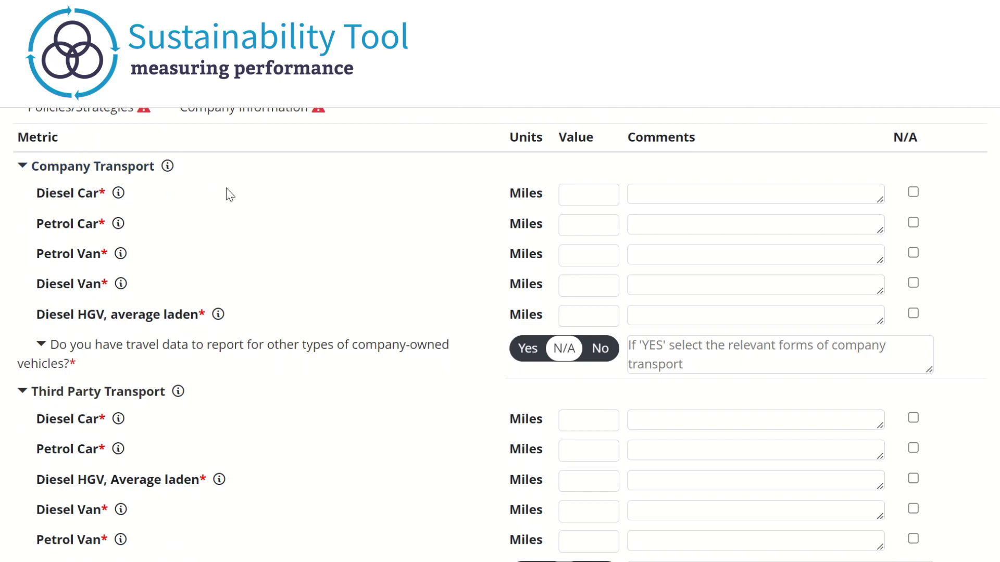
scroll(230, 195, up, 1)
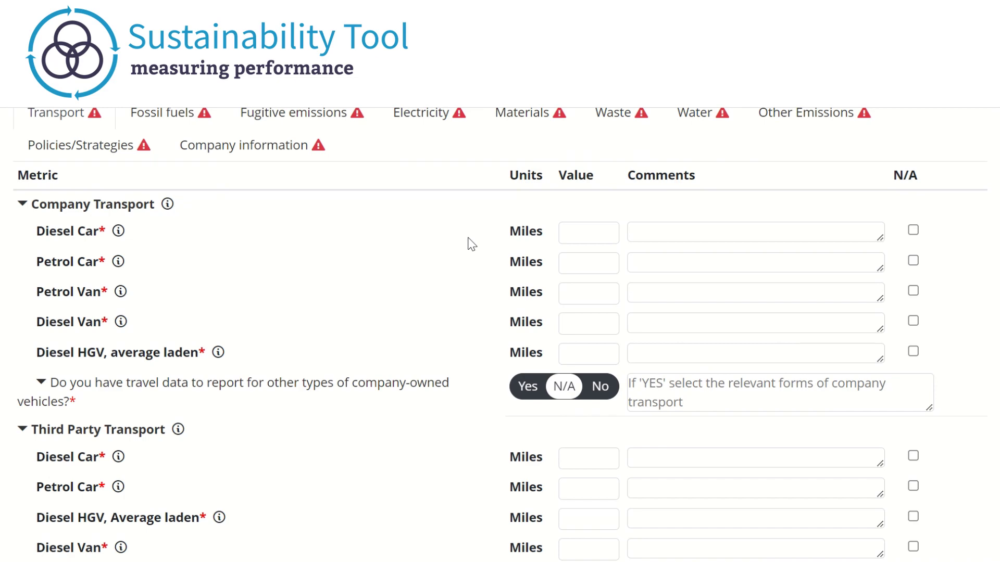
scroll(471, 244, up, 1)
scroll(471, 243, down, 2)
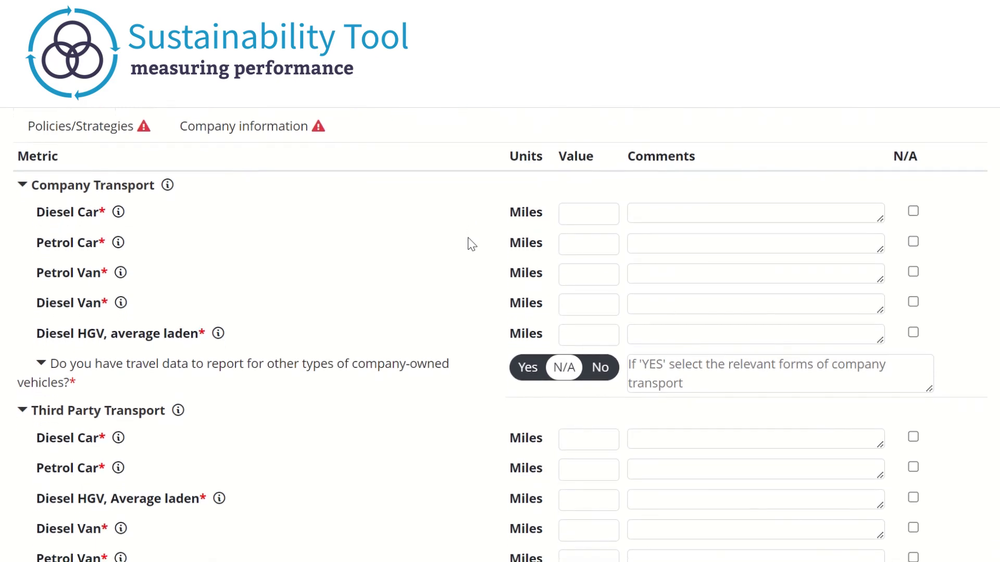
scroll(471, 243, up, 3)
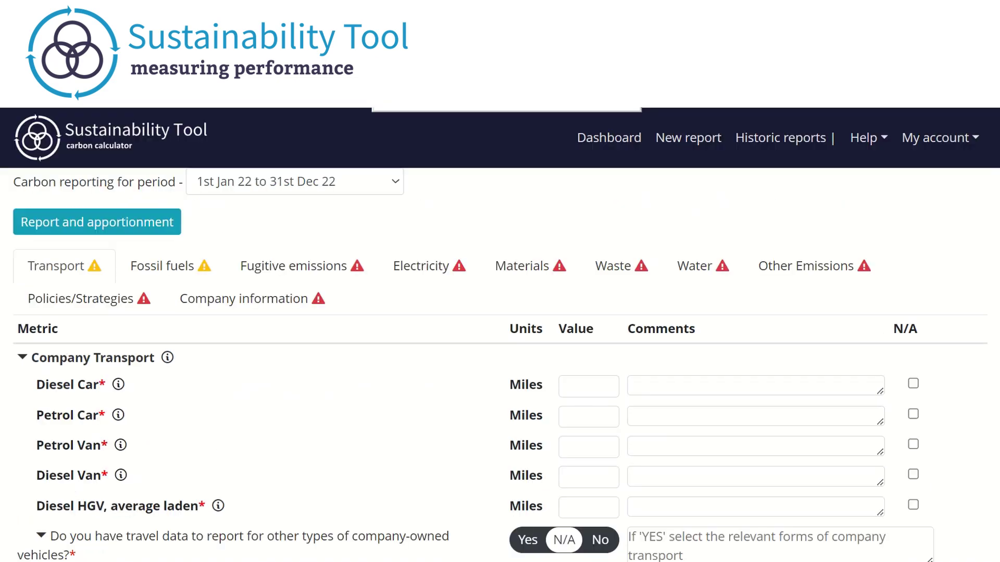
scroll(183, 203, up, 1)
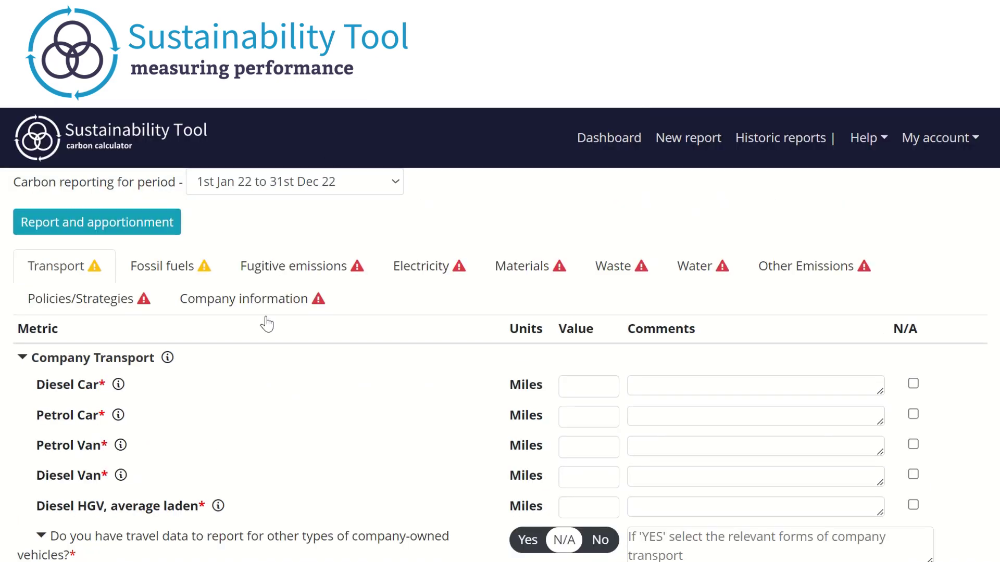
double_click(103, 378)
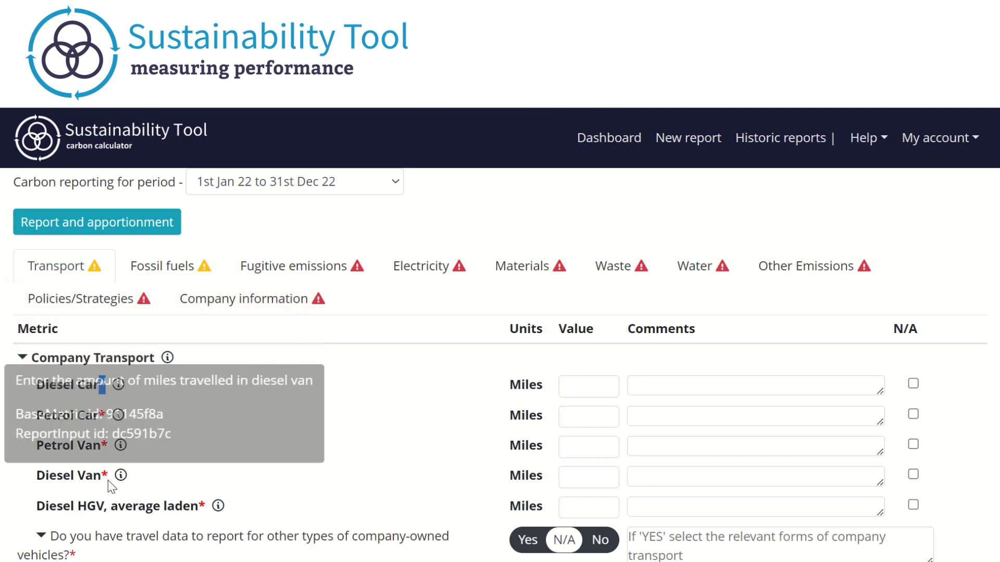
click(254, 356)
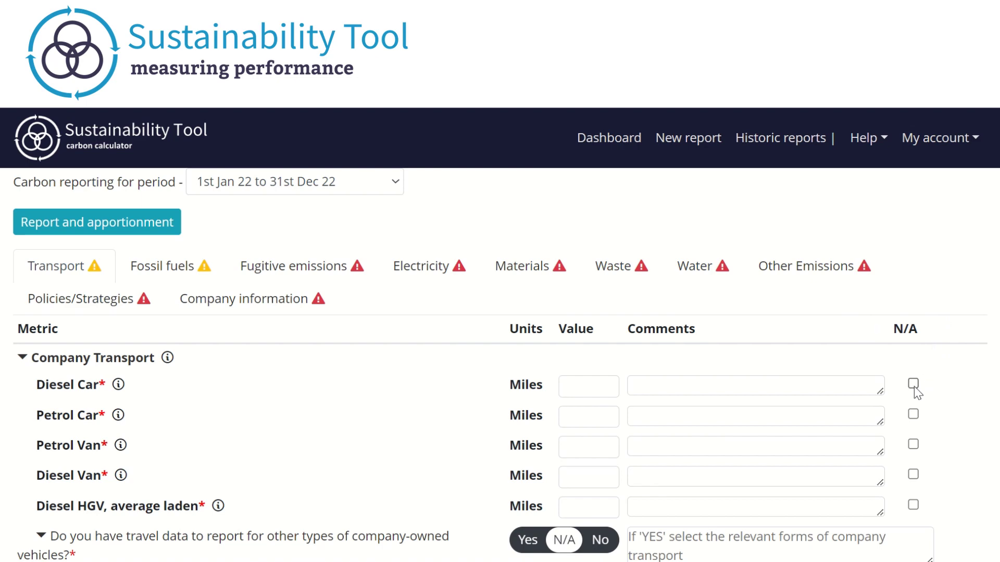
click(913, 415)
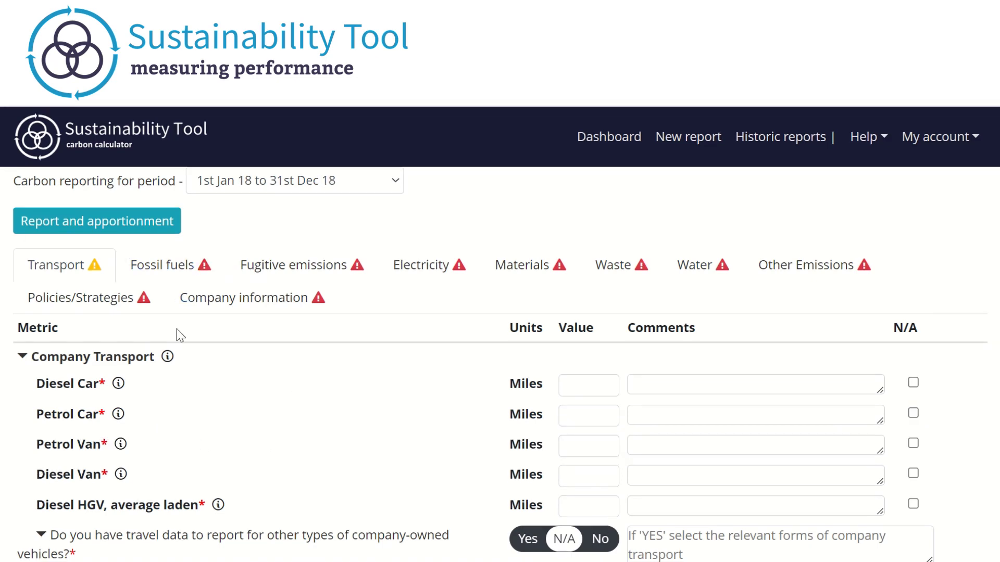
Step: Answer Yes to other company-owned vehicles and add Hybrid Car with 123 miles
scroll(179, 335, down, 3)
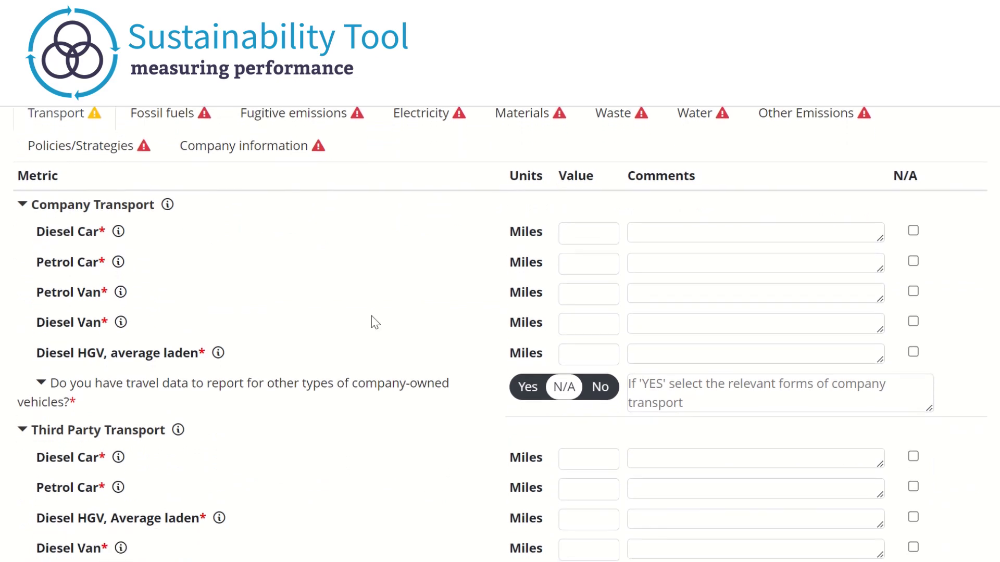
click(528, 393)
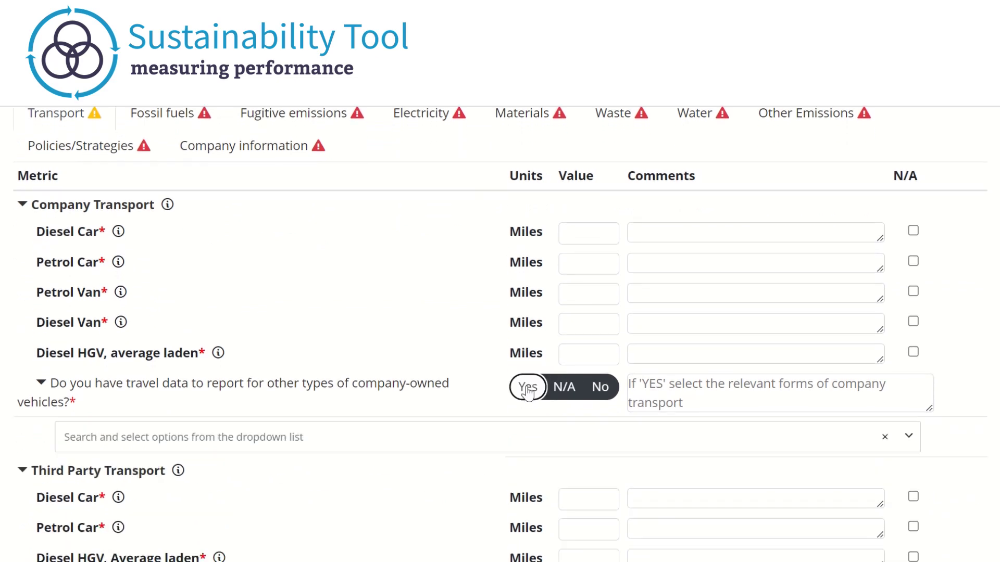
click(208, 441)
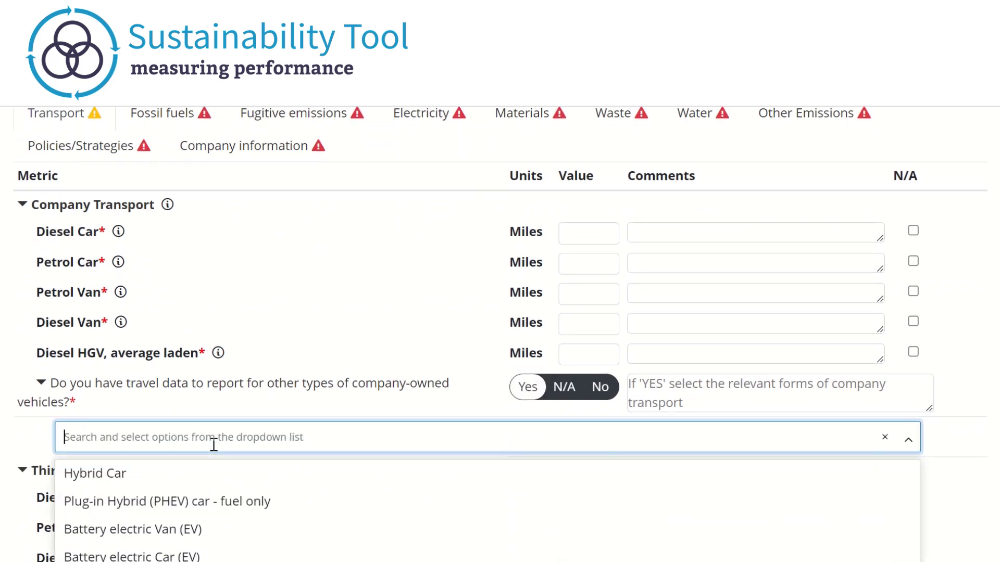
scroll(213, 443, down, 2)
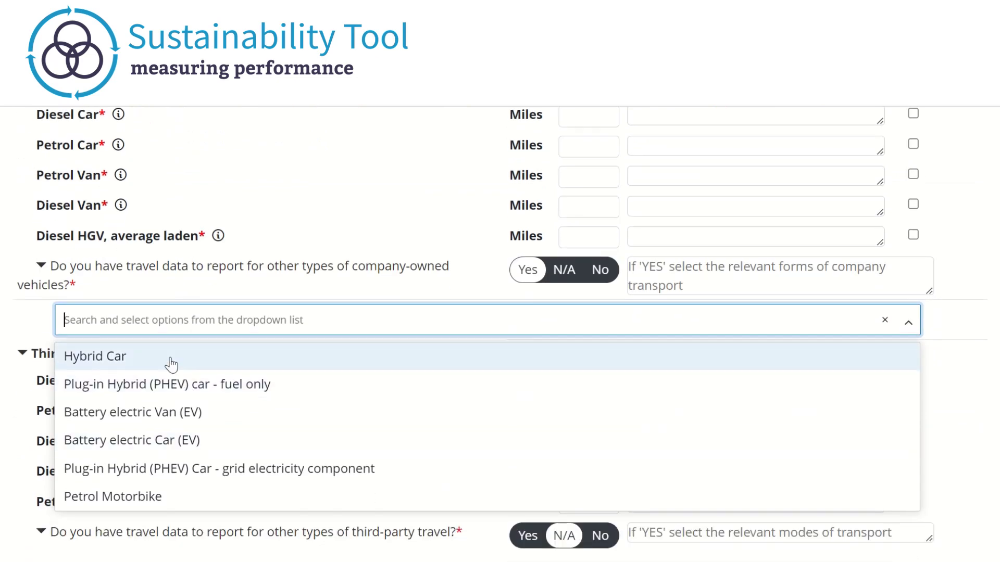
click(170, 360)
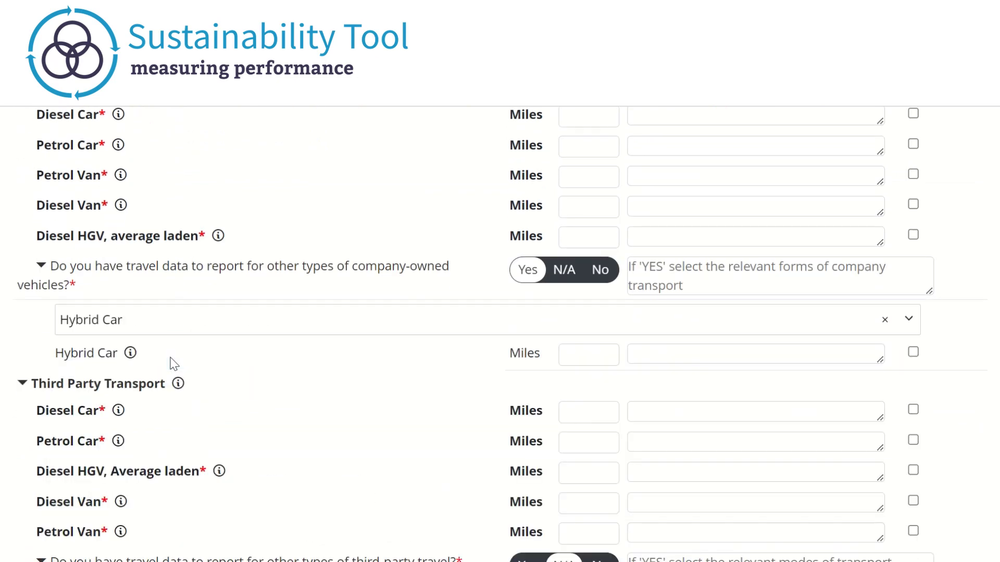
click(582, 364)
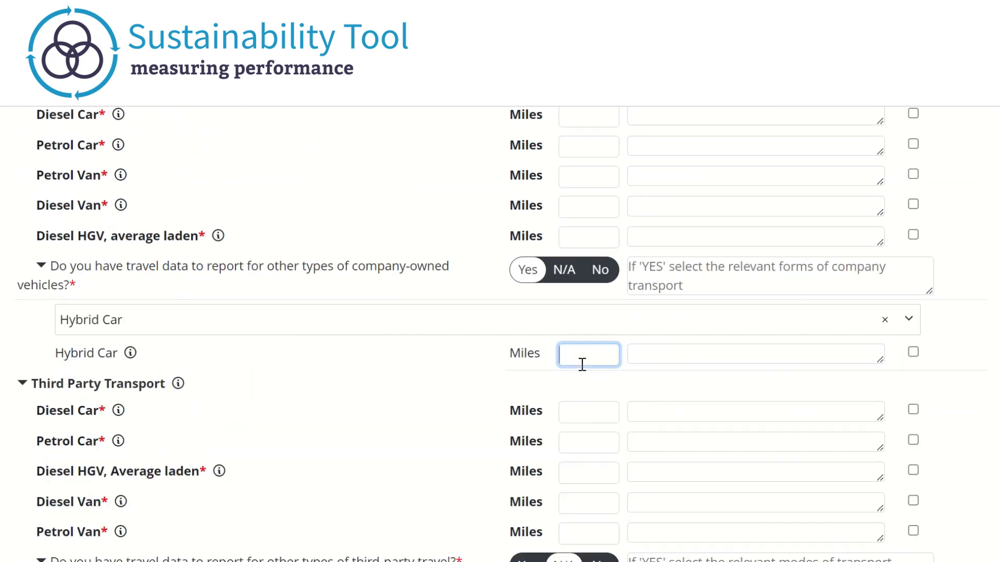
text(123)
scroll(468, 363, down, 2)
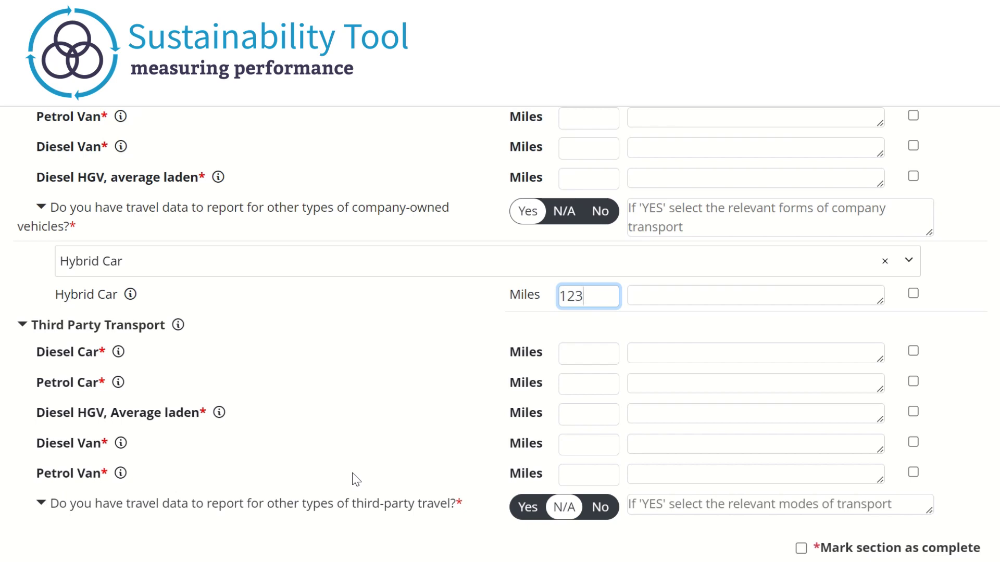
scroll(349, 480, down, 1)
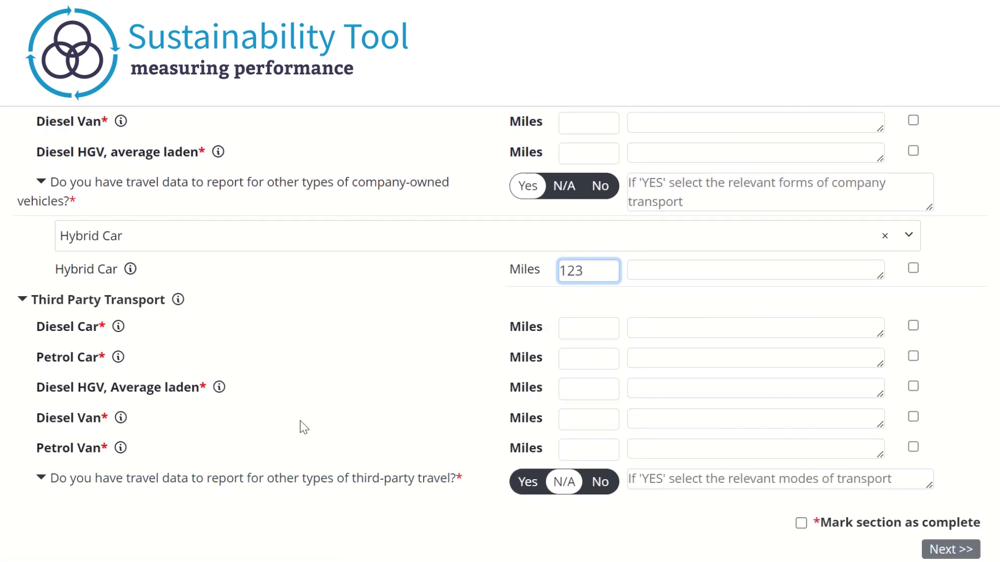
mouse_move(220, 390)
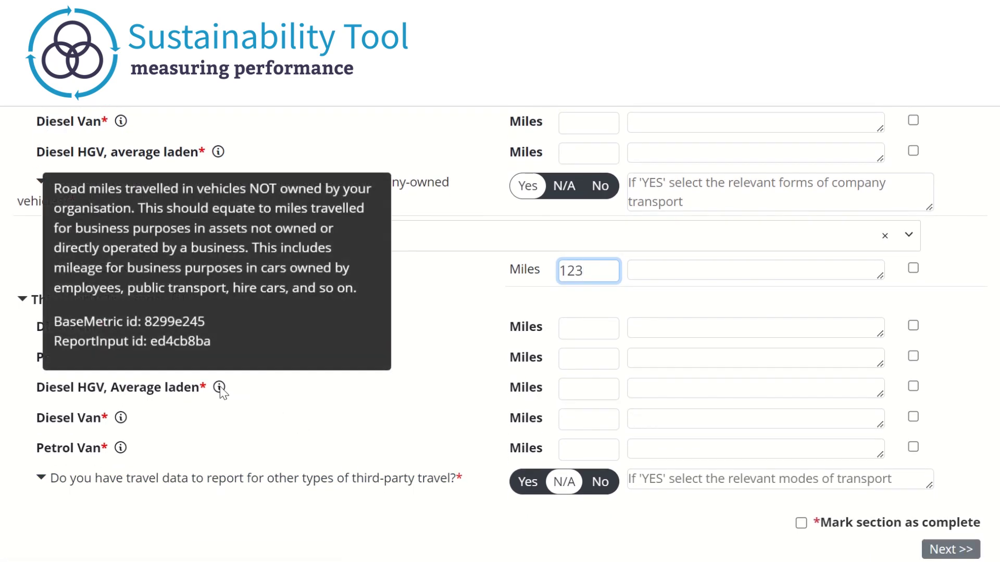
scroll(229, 370, up, 5)
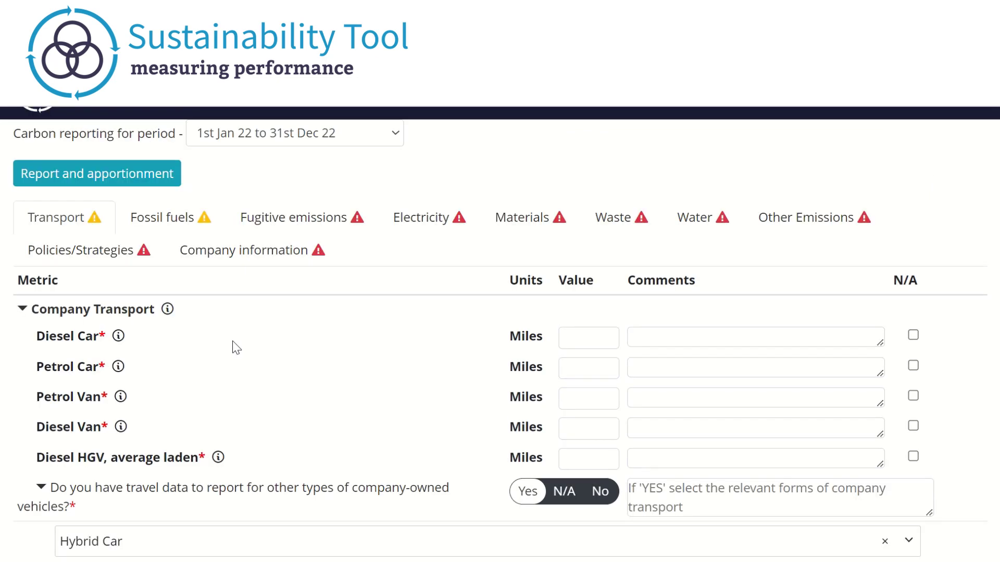
click(174, 233)
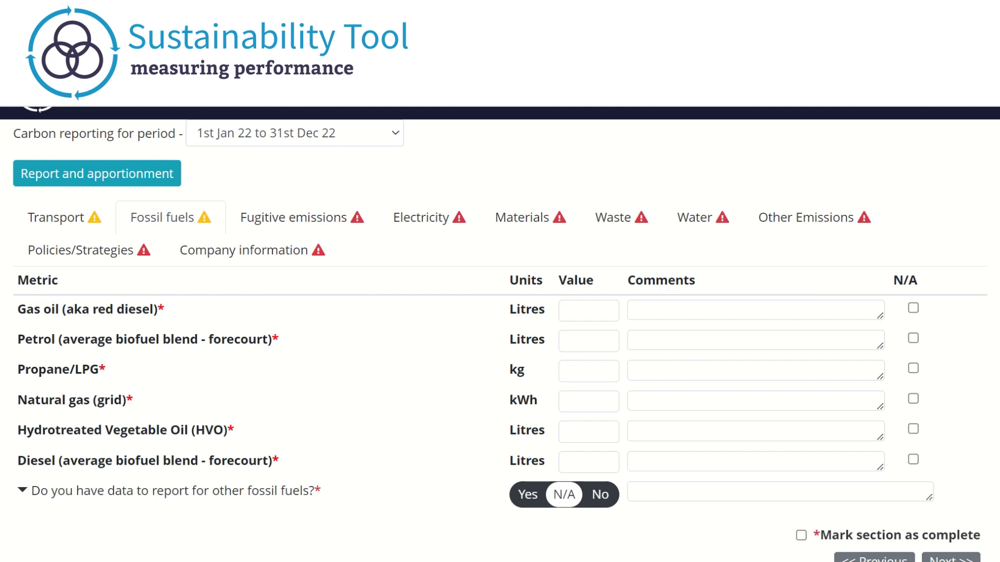
Step: Return to Transport and tick 'Mark section as complete'
click(76, 235)
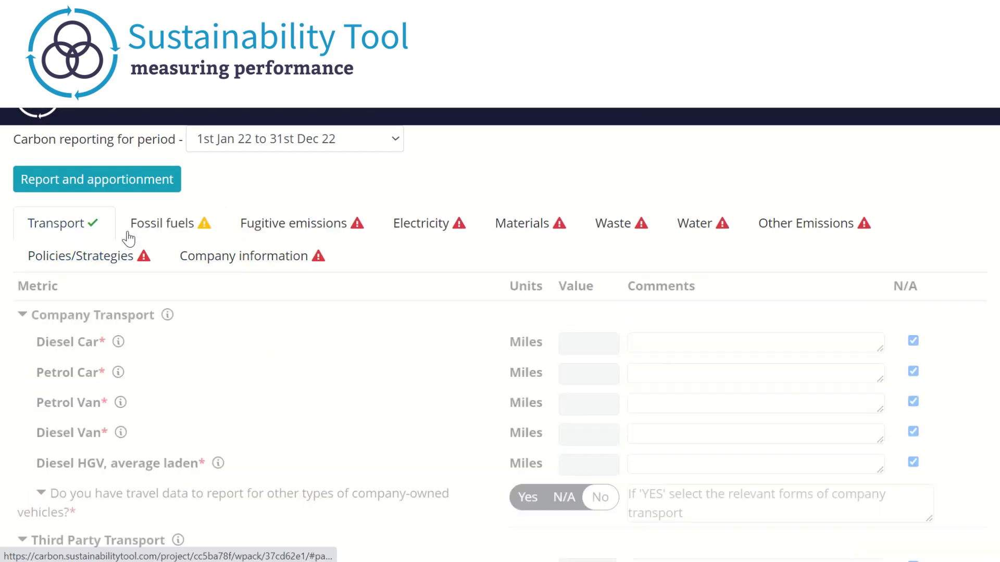
scroll(573, 494, down, 6)
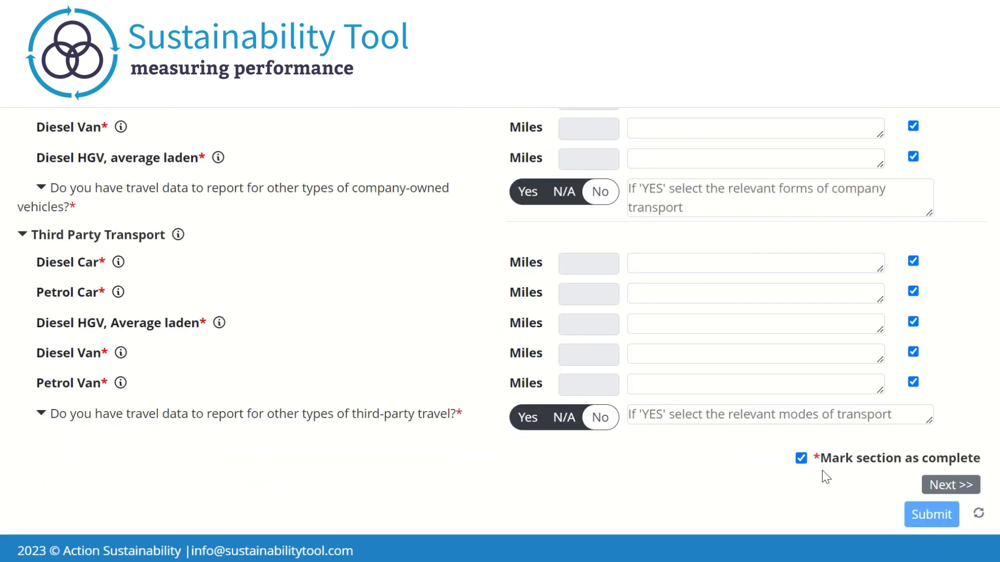
click(799, 454)
scroll(756, 446, up, 8)
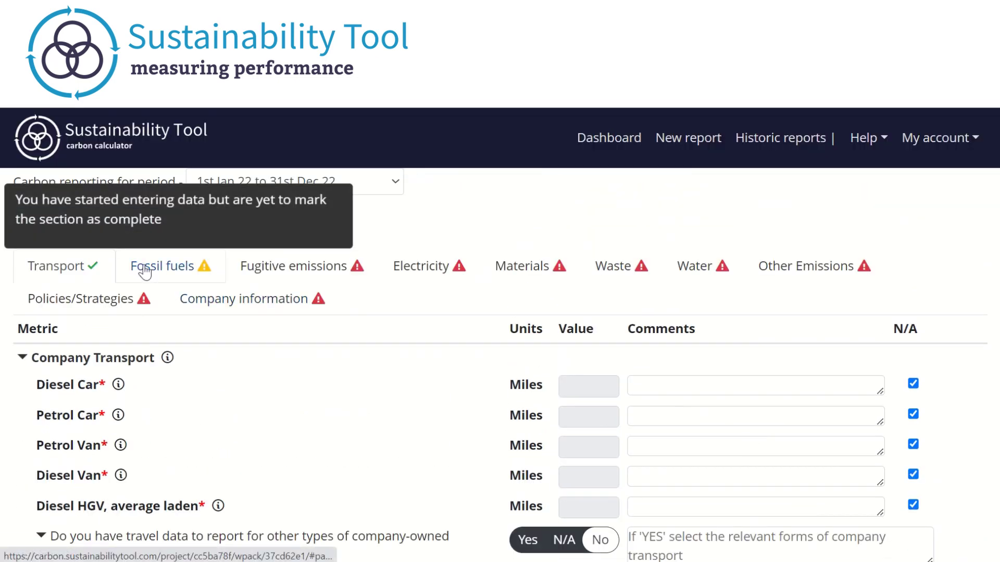
Step: Open the Fossil fuels section and check the status icons on the section tabs
click(145, 270)
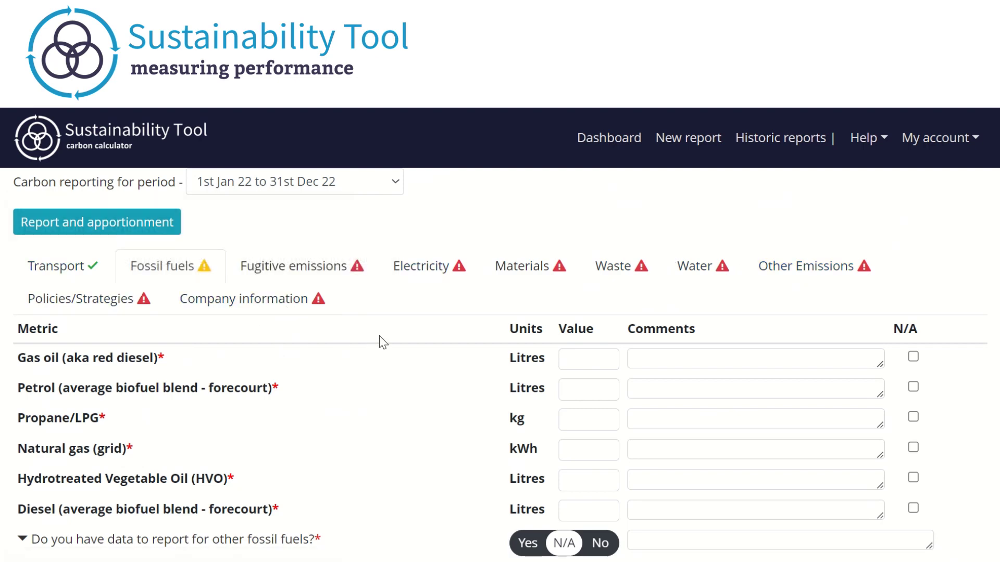
mouse_move(210, 275)
mouse_move(82, 267)
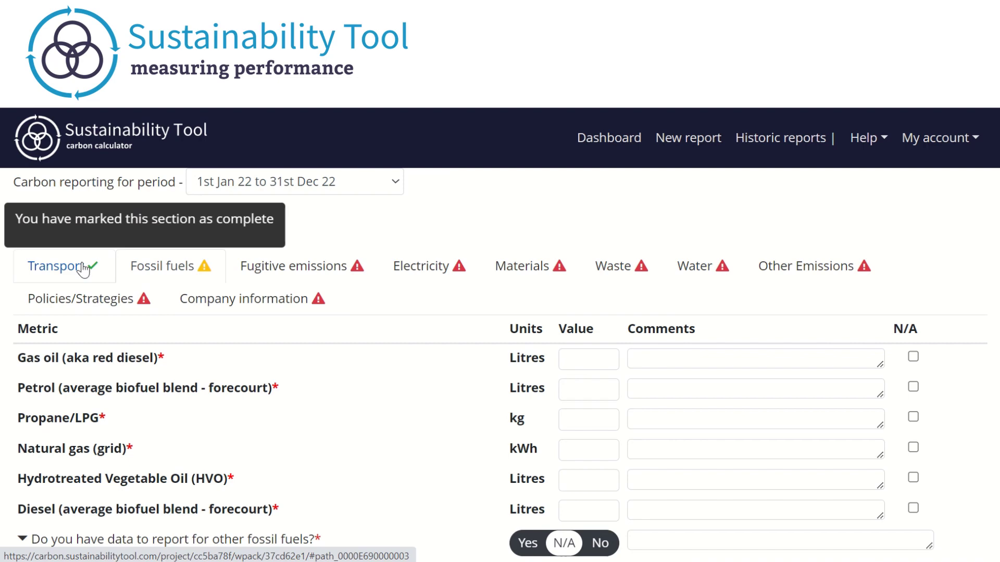
mouse_move(319, 274)
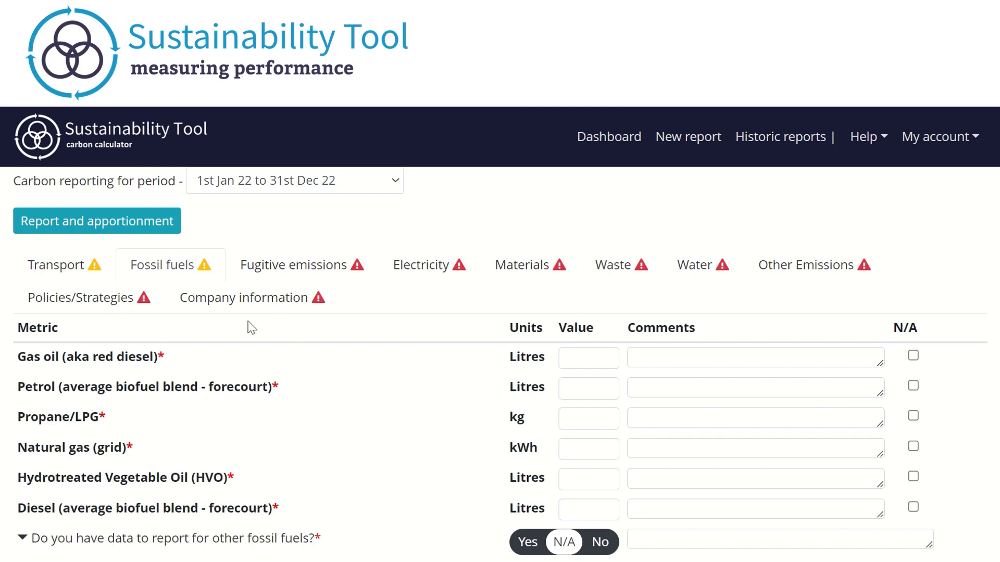
Step: In Fugitive emissions, answer Yes to having data and browse the list of gases
click(311, 260)
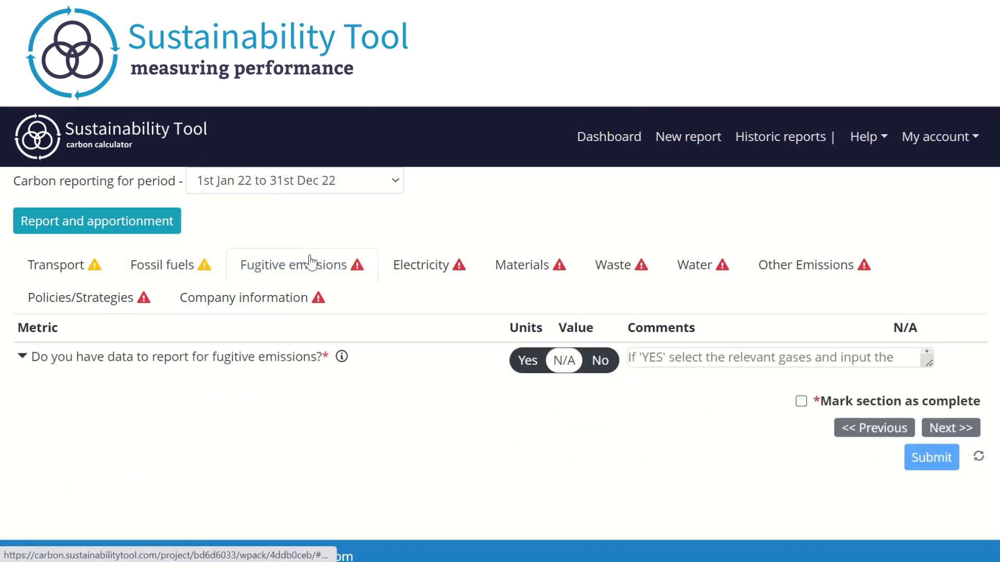
mouse_move(343, 359)
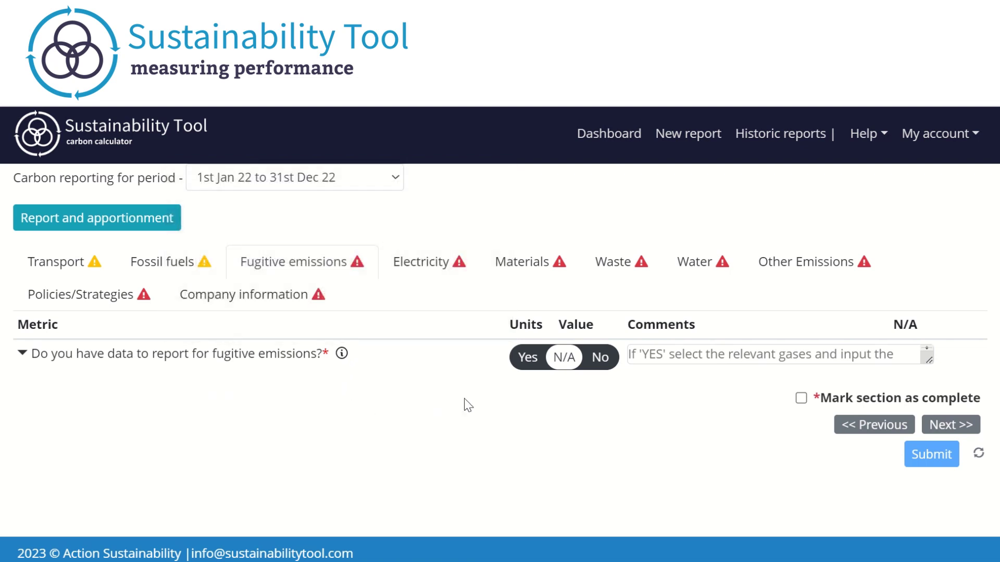
click(528, 359)
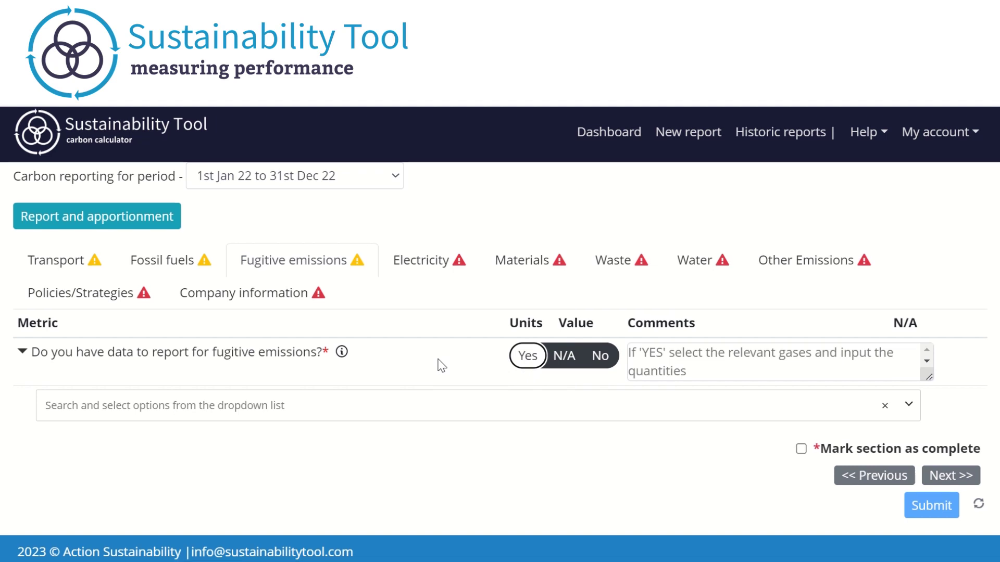
click(444, 405)
click(444, 405)
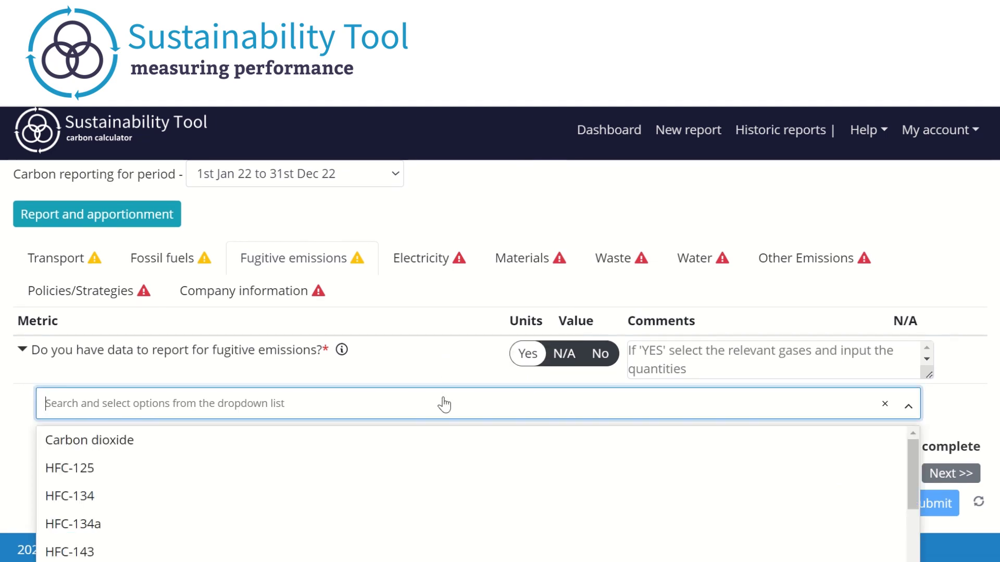
scroll(445, 405, down, 5)
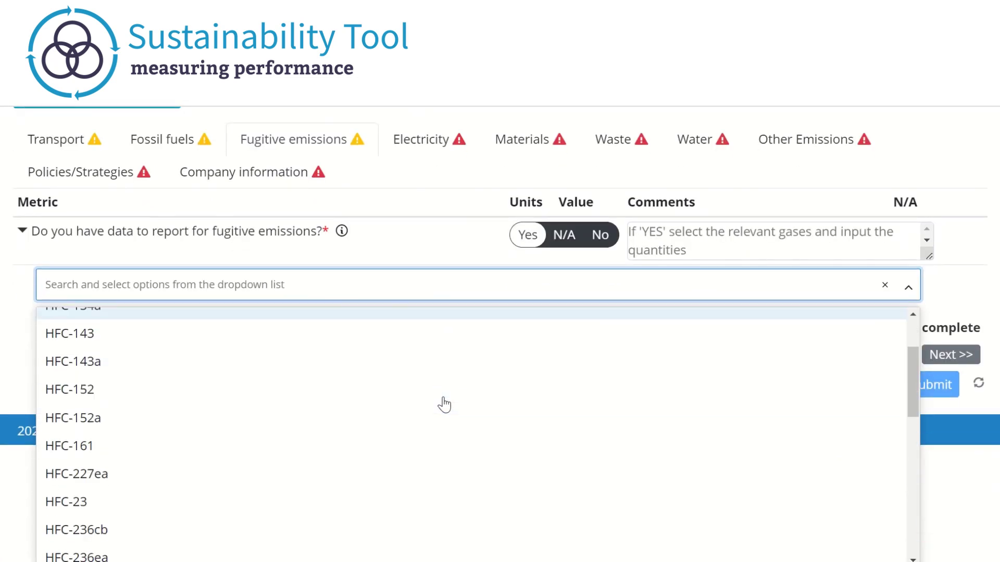
scroll(444, 404, down, 8)
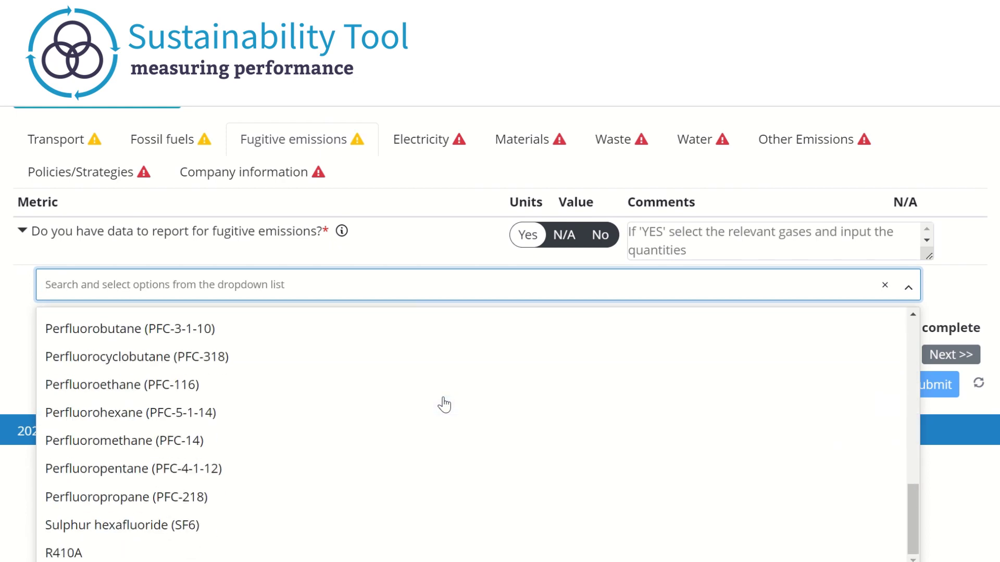
scroll(444, 404, up, 10)
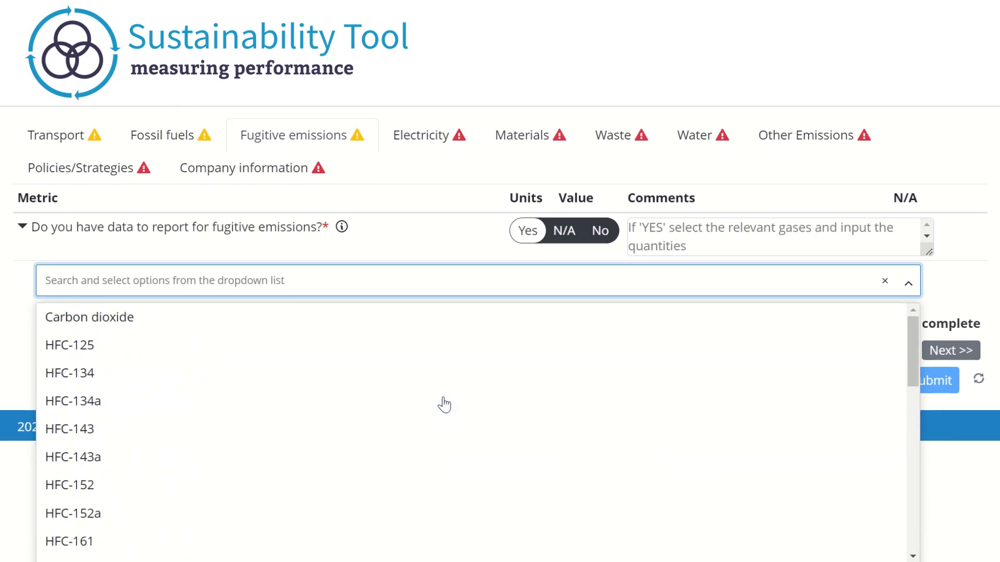
Step: Add Carbon dioxide with a value of 123 kg and move to its comment
click(407, 332)
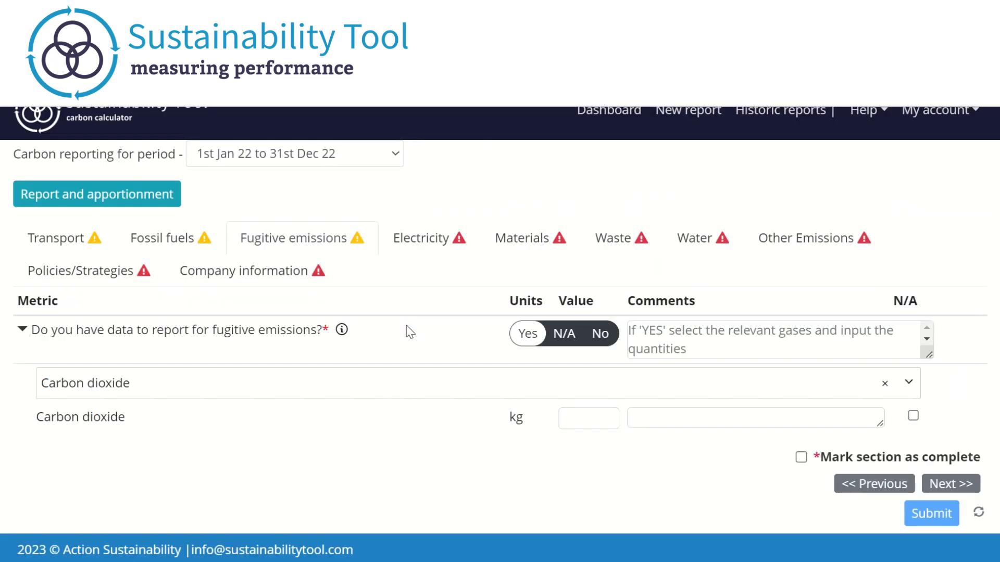
click(588, 420)
text(123)
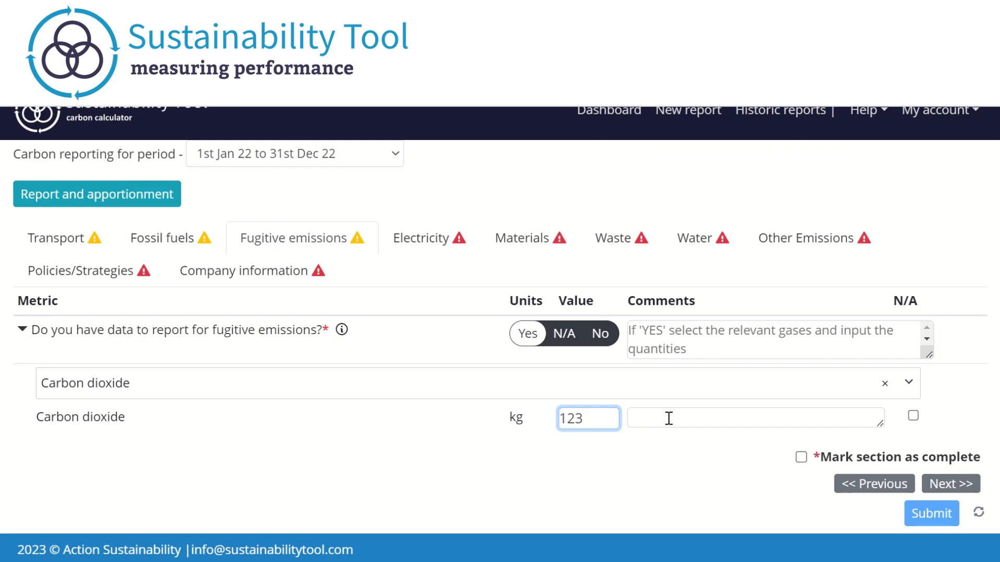
click(668, 419)
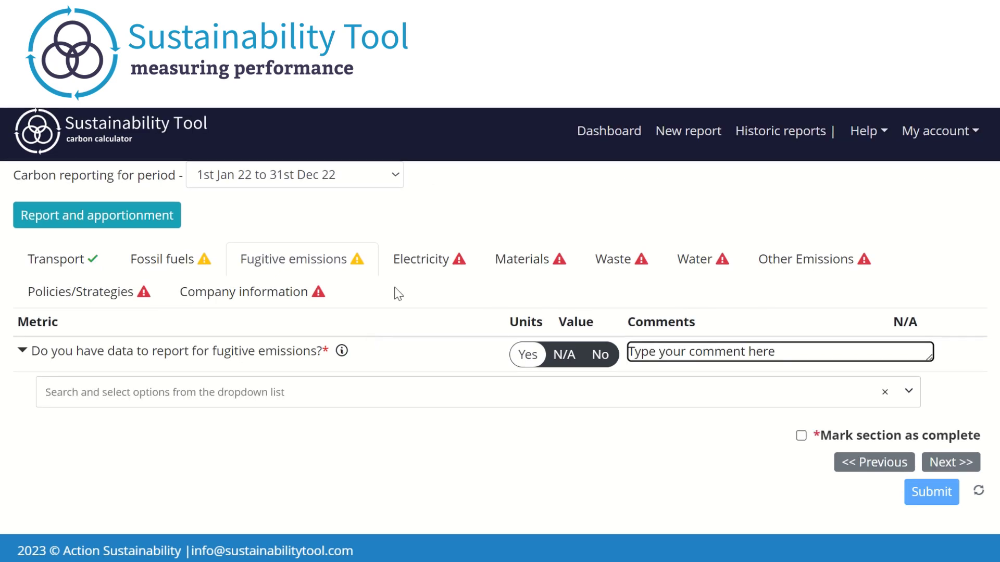
Step: Open the Electricity section and start entering the Grid electricity kWh value
click(421, 268)
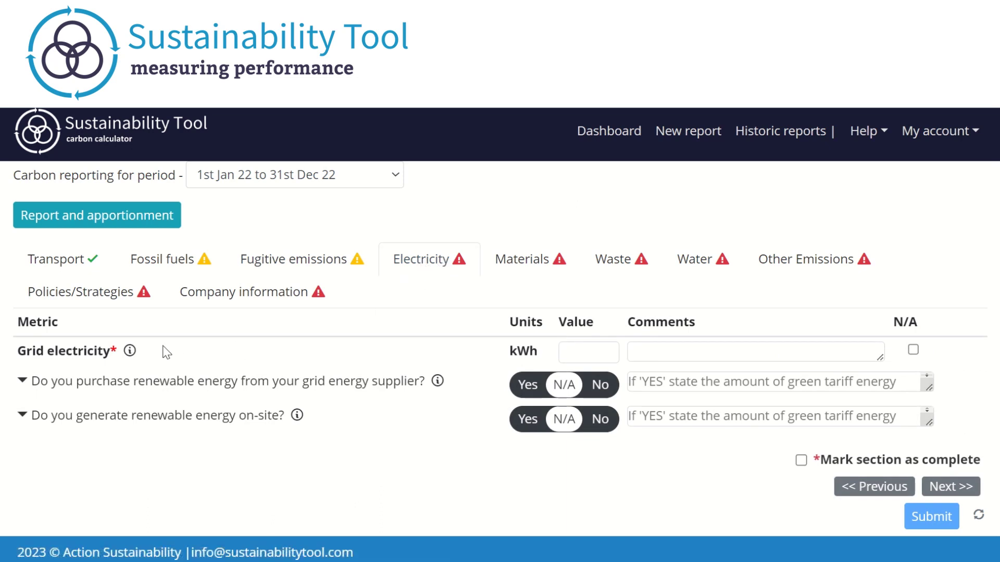
click(596, 353)
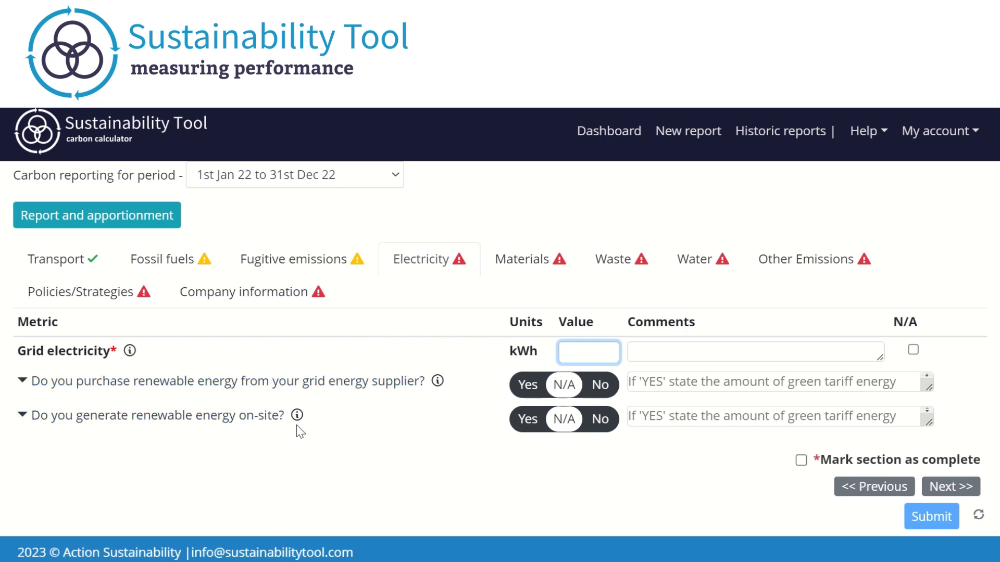
Step: Answer Yes to both Materials questions and add Top Soil, ready for its tonnes value
click(510, 259)
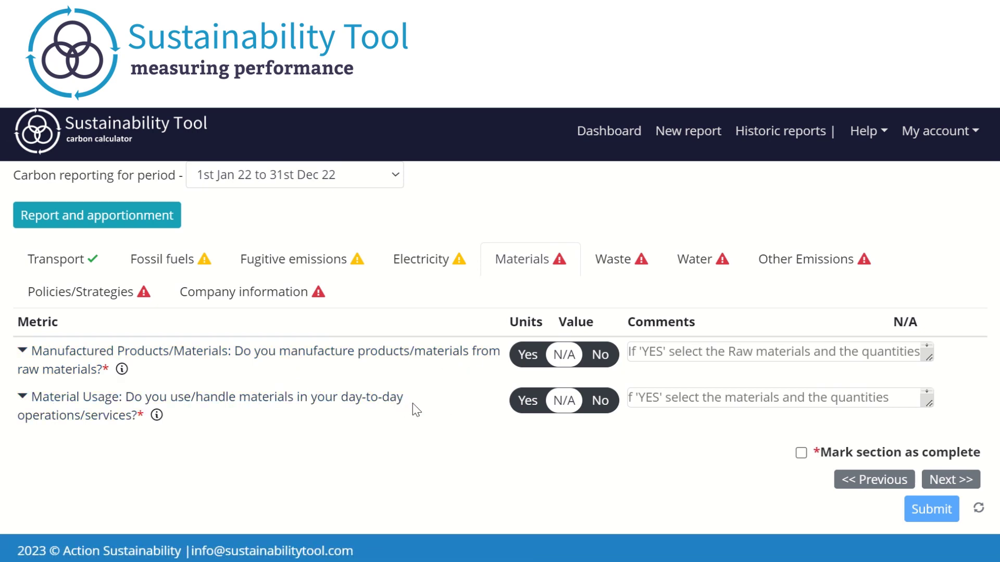
click(539, 359)
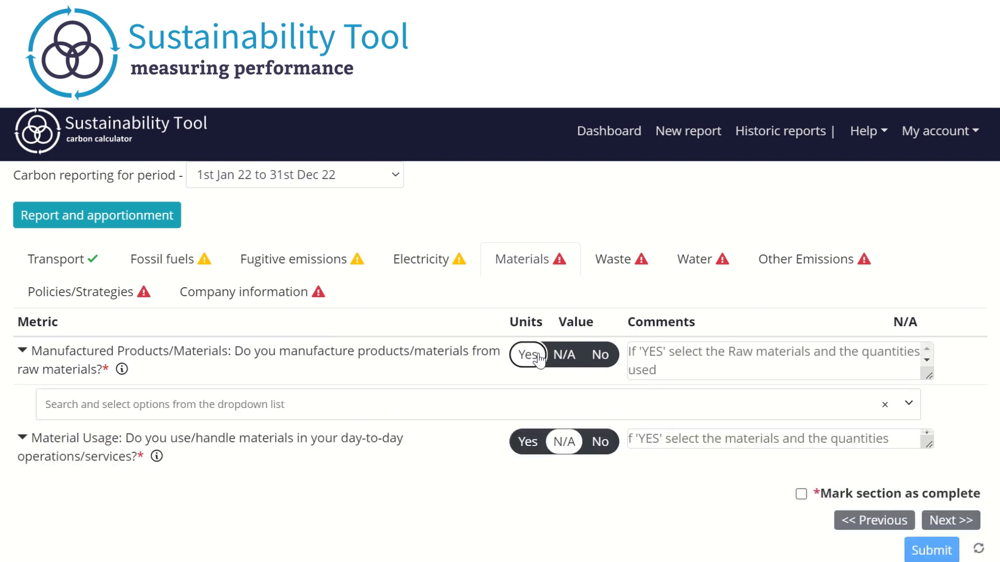
scroll(539, 404, down, 1)
click(528, 408)
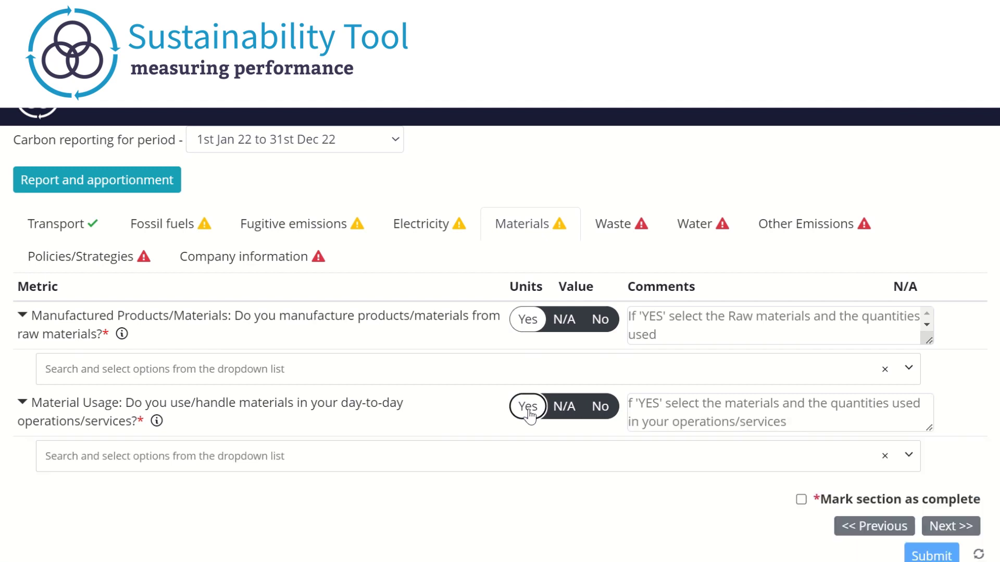
click(523, 384)
scroll(523, 383, down, 15)
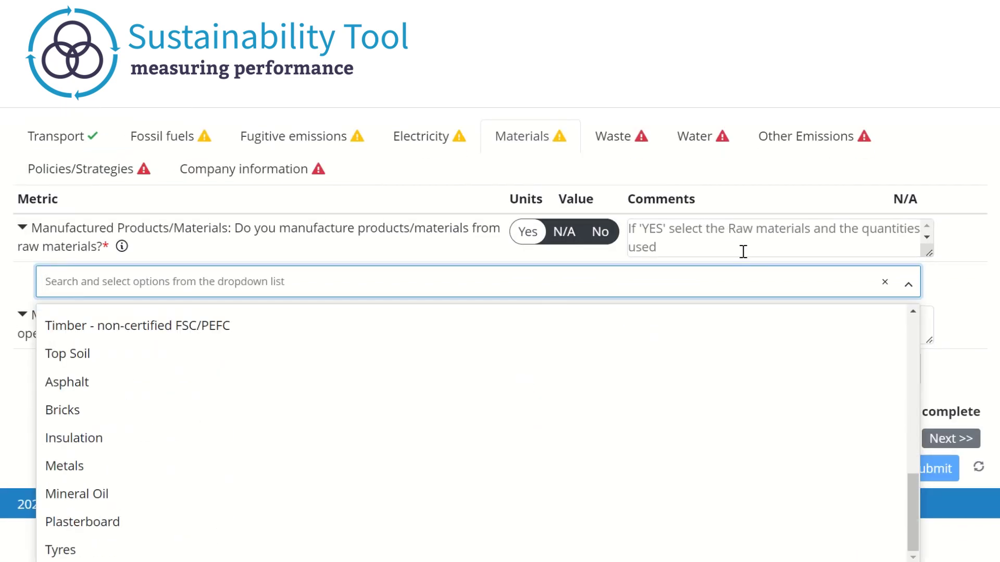
click(535, 357)
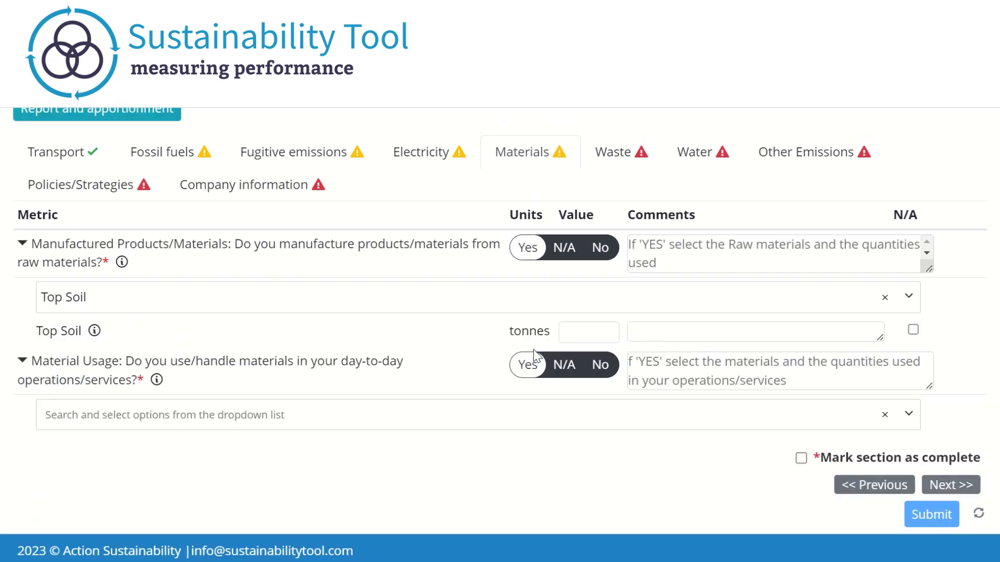
click(595, 330)
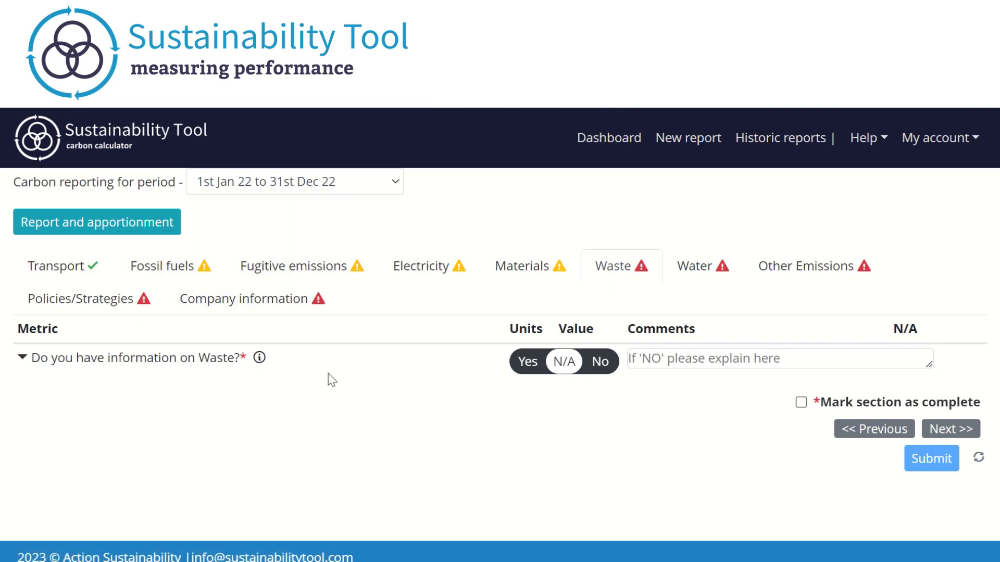
Step: Answer Yes to having waste information and add Plastic Waste sent to Landfill
click(532, 373)
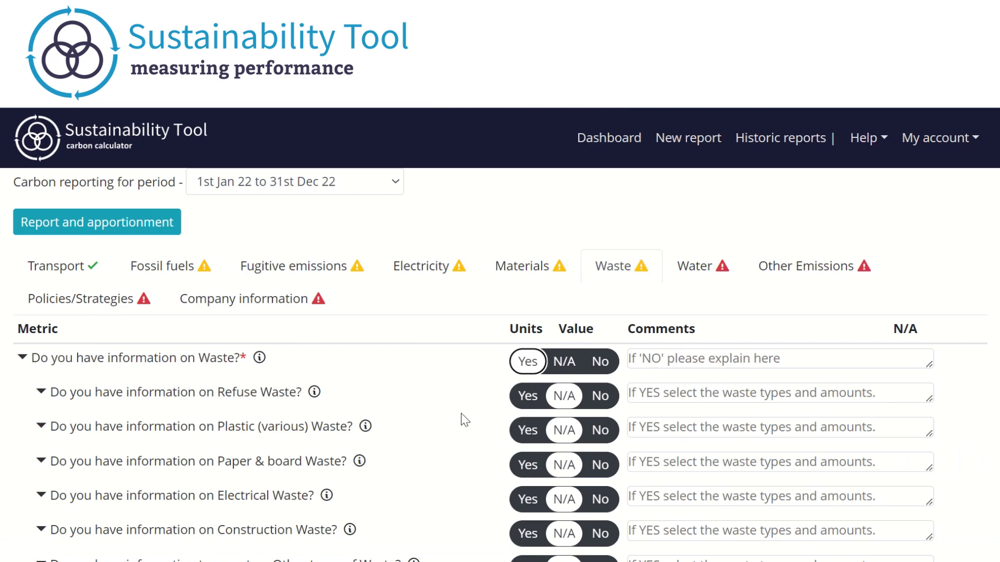
scroll(462, 418, down, 2)
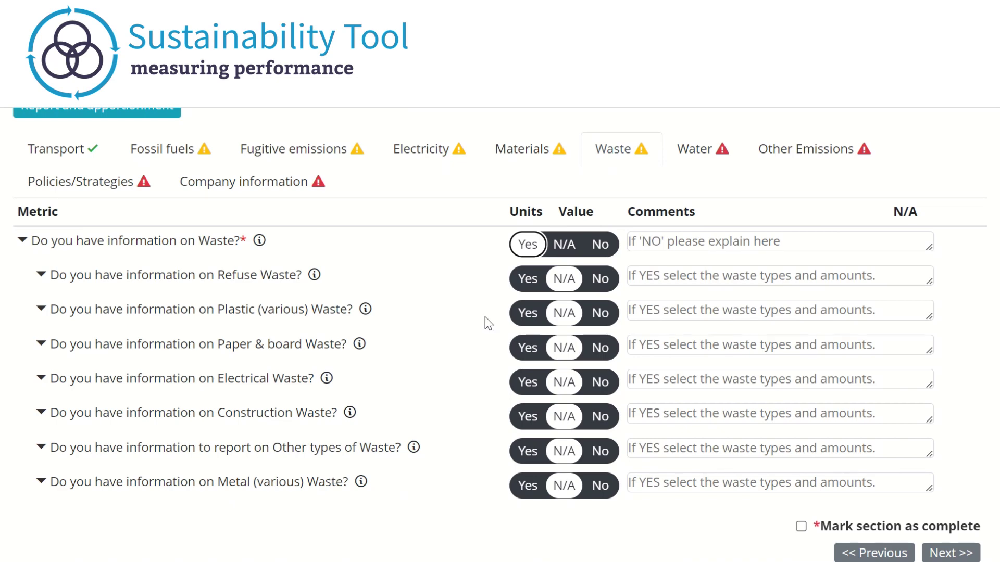
click(522, 315)
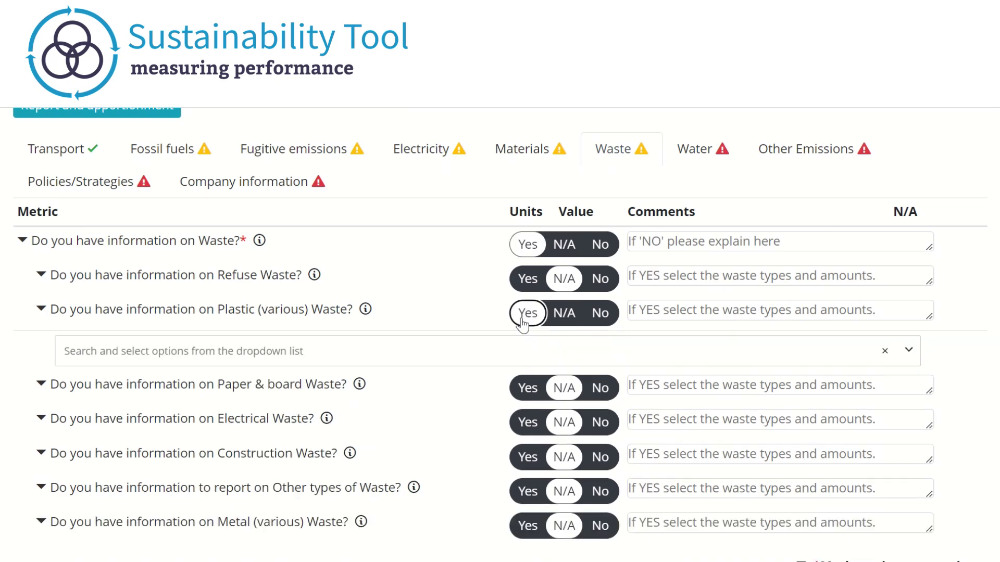
click(496, 353)
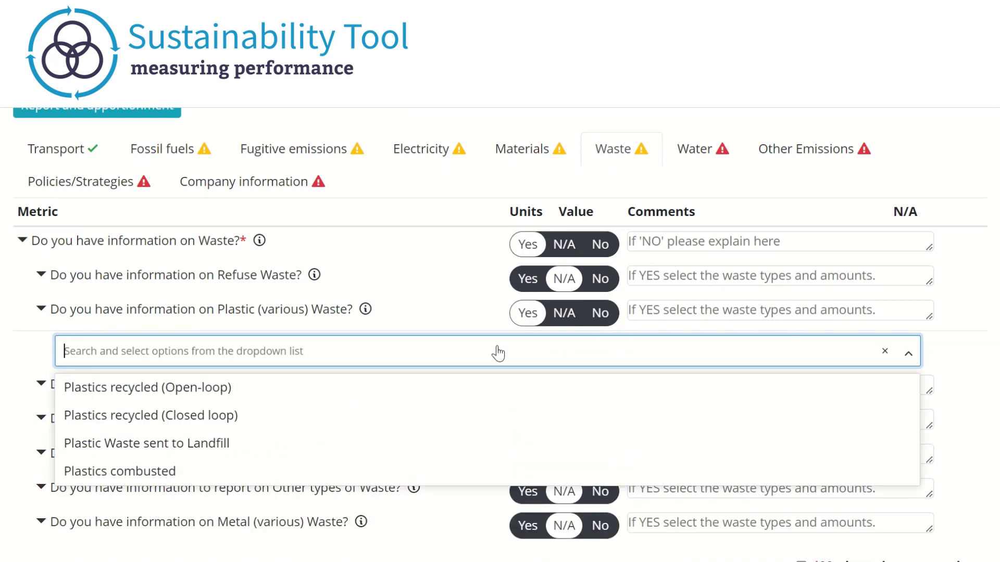
click(437, 443)
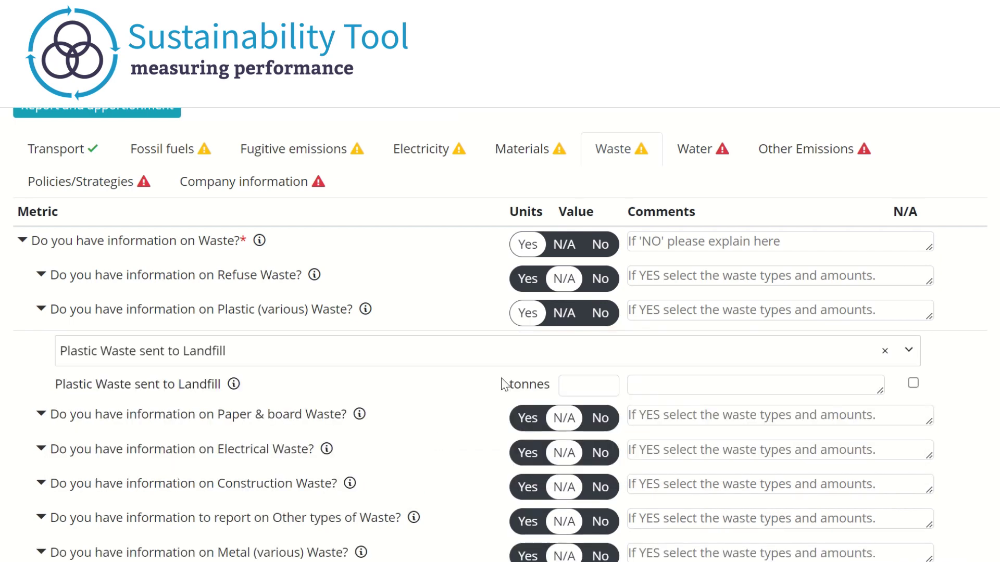
click(588, 390)
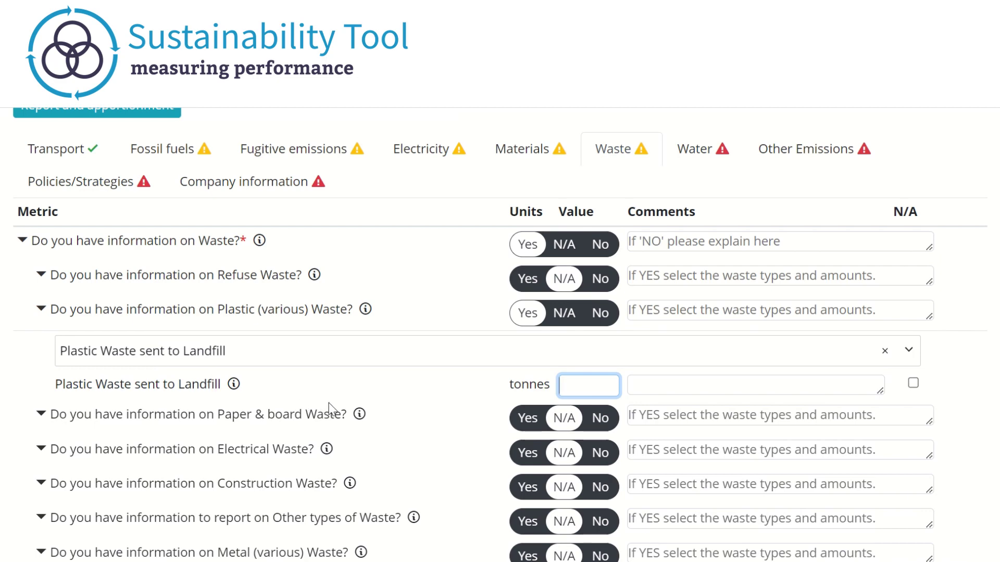
Step: Answer Yes for refuse, add Organic mixed food & garden waste combusted, and mark it N/A
scroll(420, 399, down, 1)
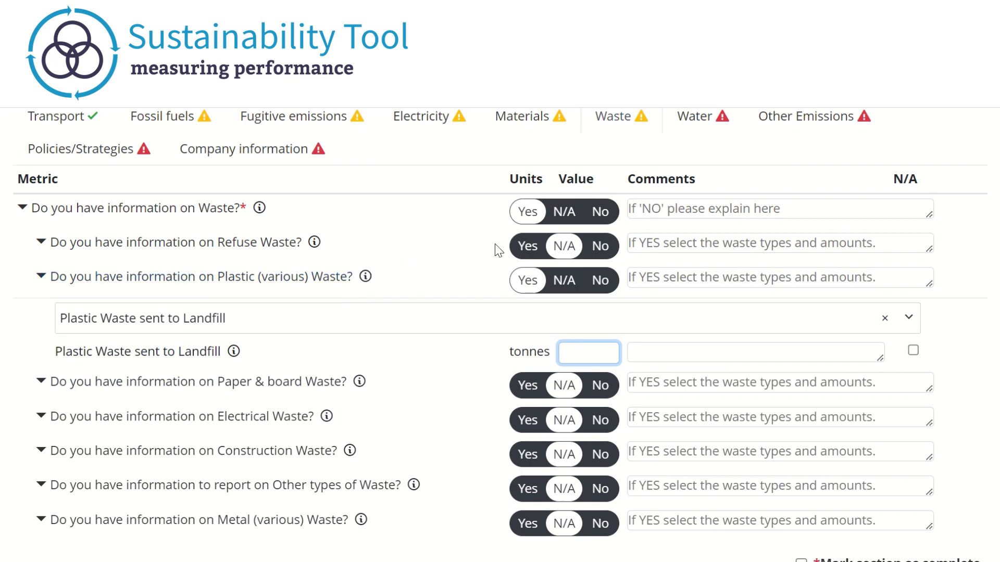
click(528, 247)
click(453, 285)
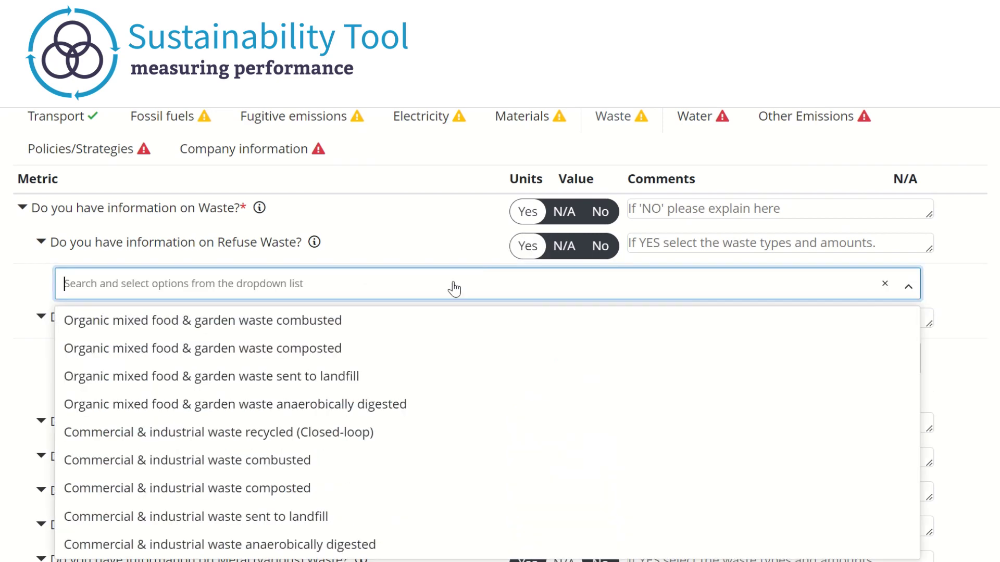
click(408, 327)
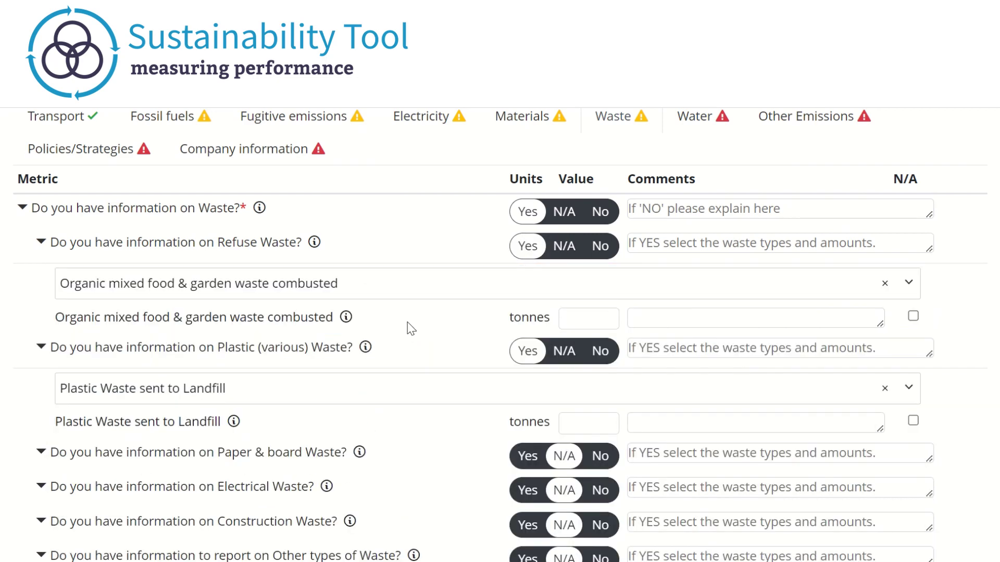
click(585, 318)
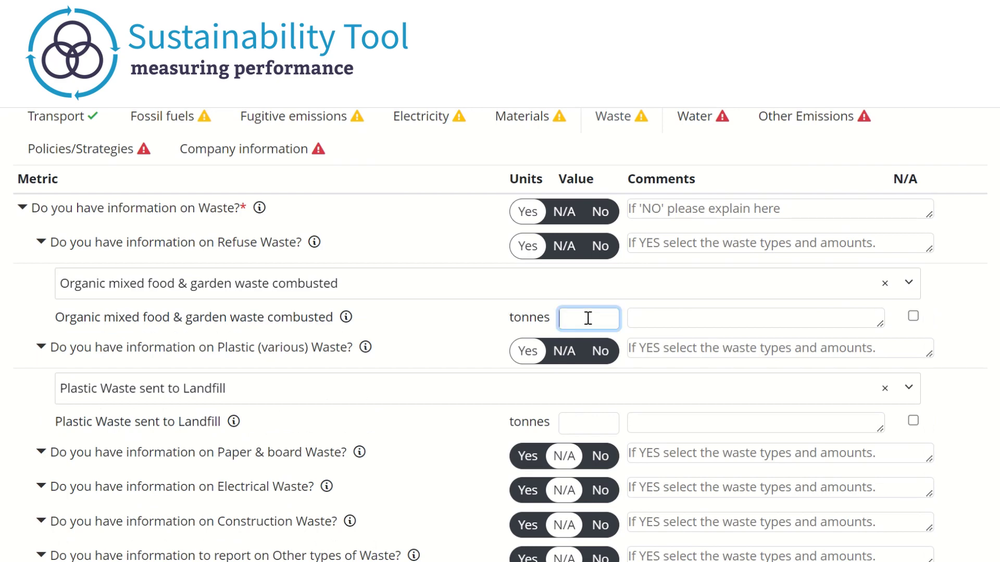
click(915, 319)
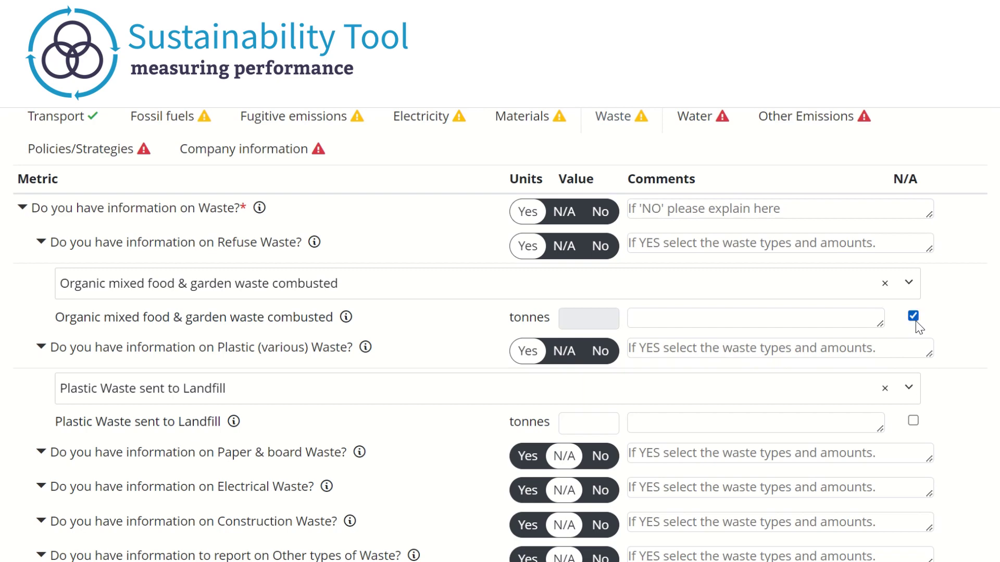
scroll(770, 302, up, 3)
click(687, 268)
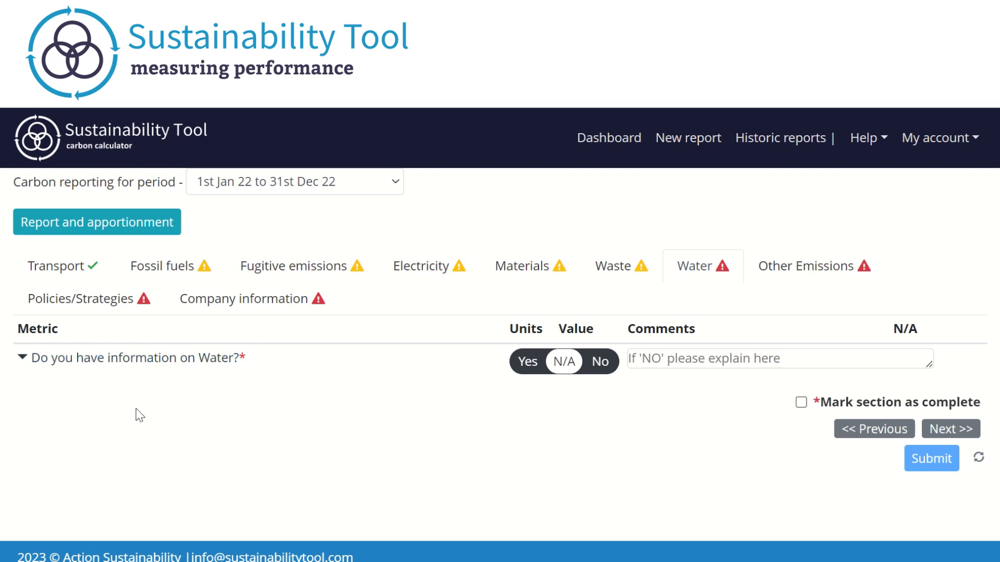
Step: Answer Yes to having water information
click(535, 370)
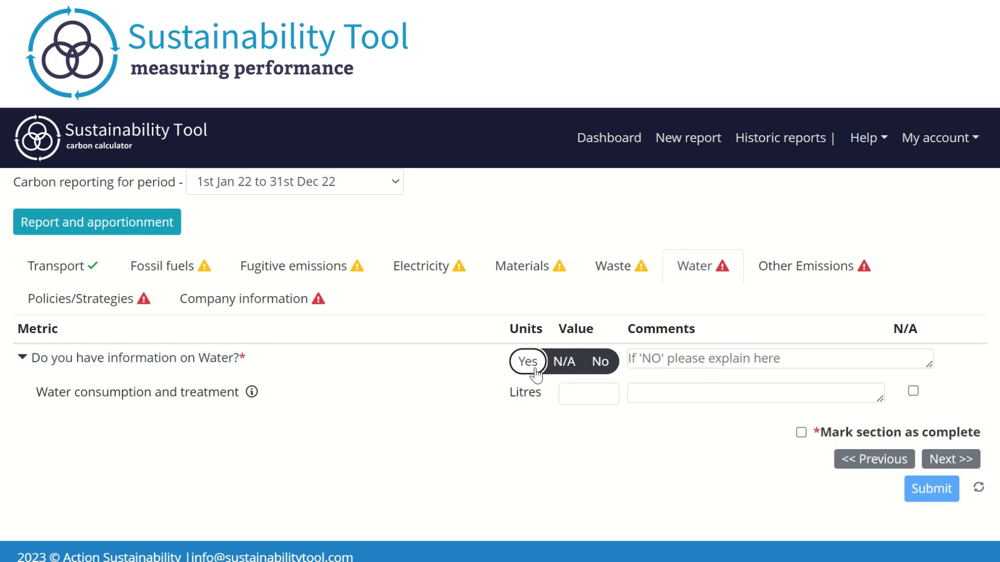
click(572, 382)
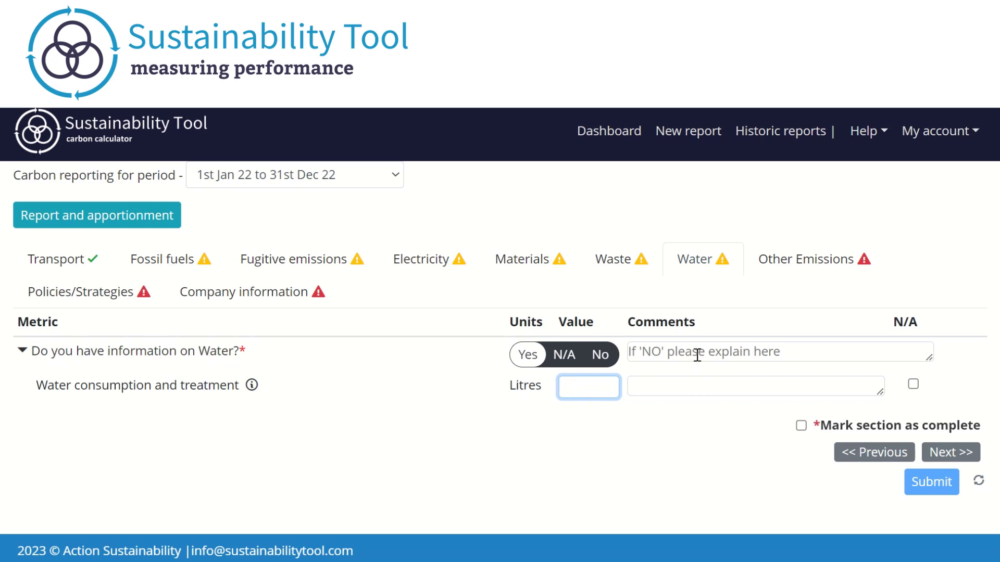
click(801, 276)
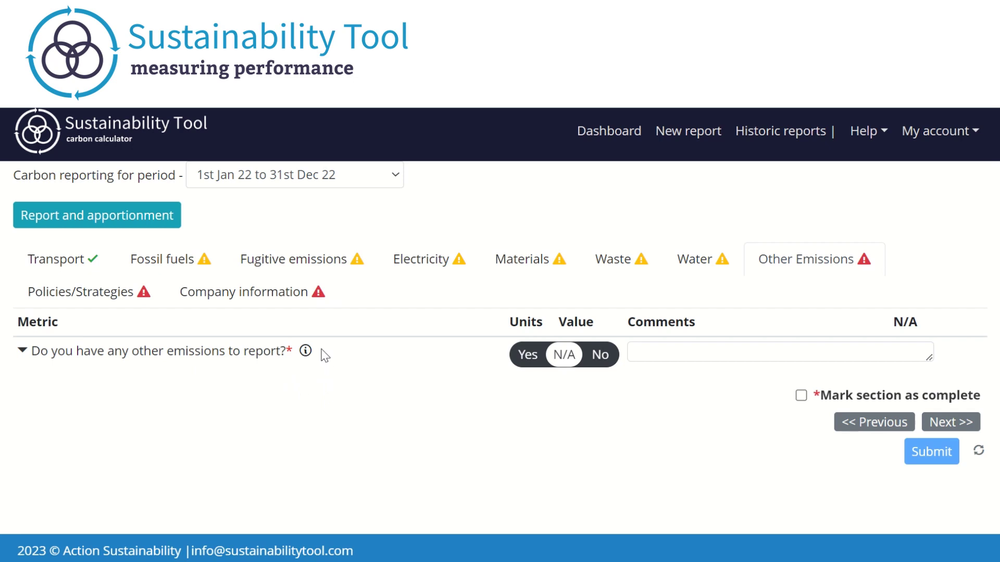
Step: Answer Yes for Other Emissions and go through the Other Scope 1, 2 and 3 value fields
click(529, 356)
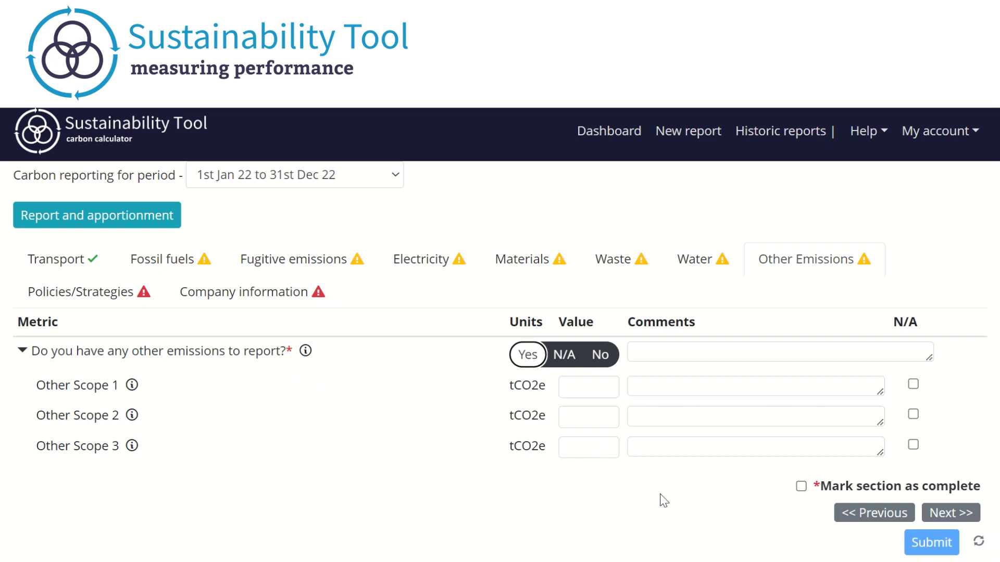
click(594, 389)
click(594, 421)
click(594, 448)
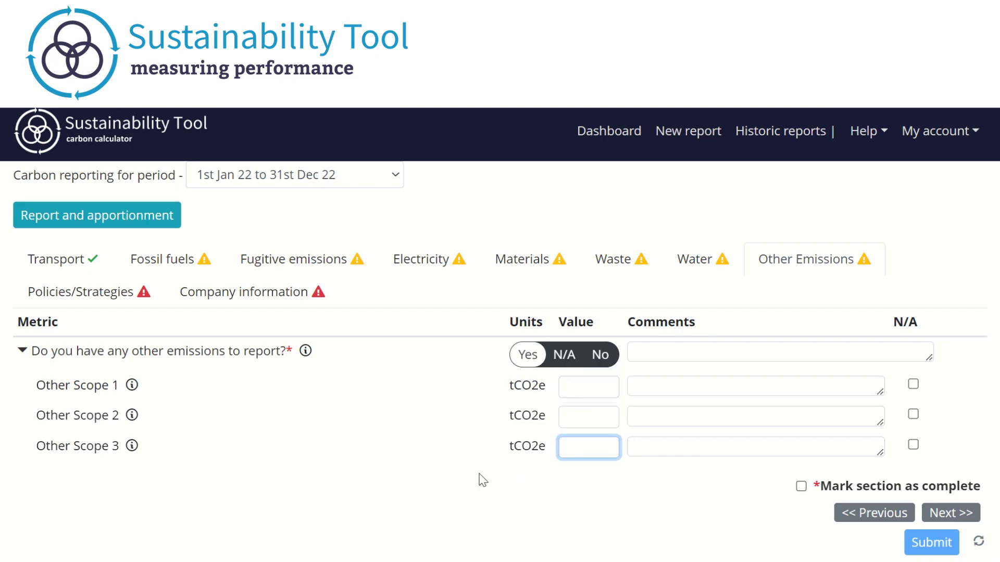
click(104, 292)
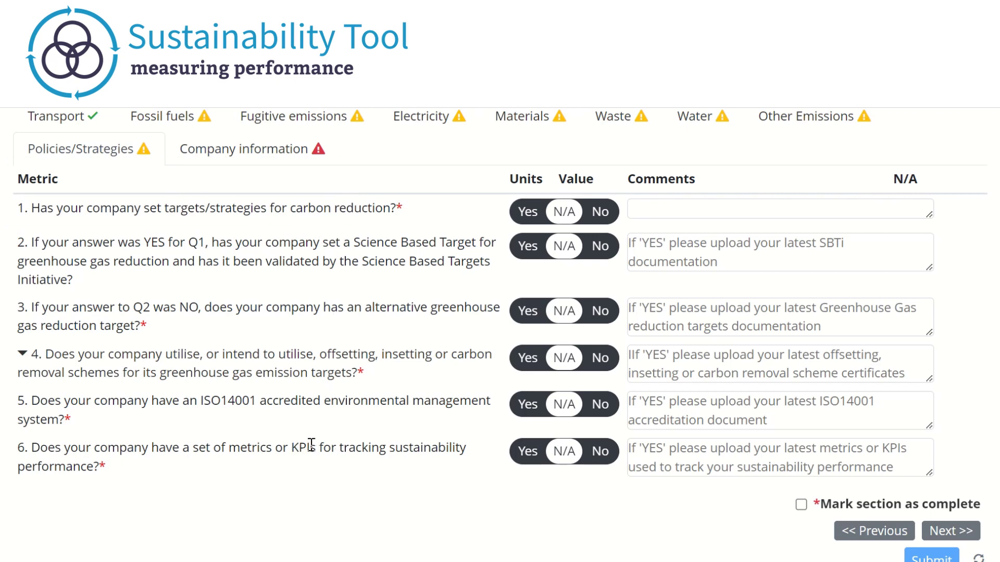
Step: Answer Yes to Q2, upload Carbon reduction plan.pdf as SBTi documentation, and answer Yes to offsetting (Q4)
click(533, 252)
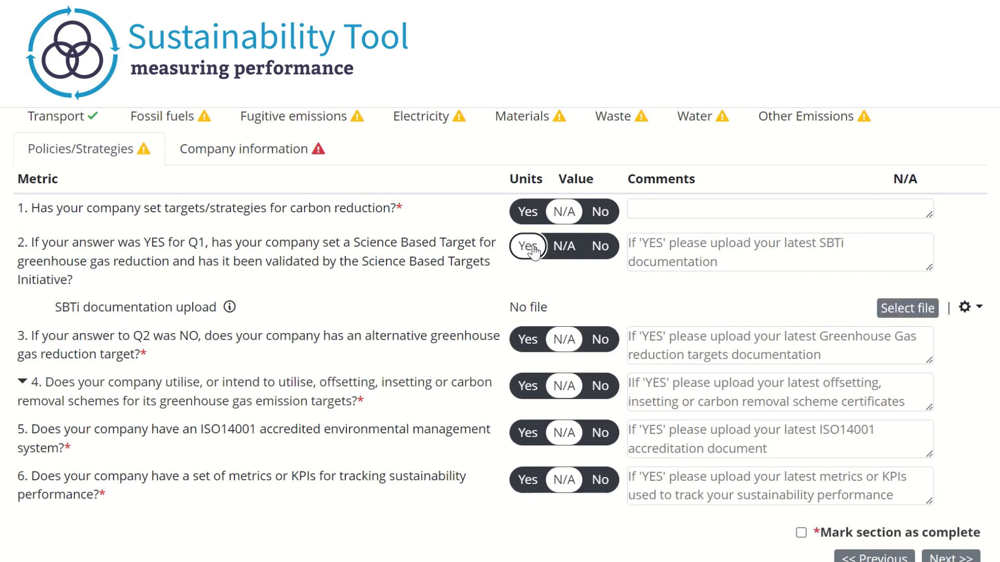
click(906, 312)
click(209, 266)
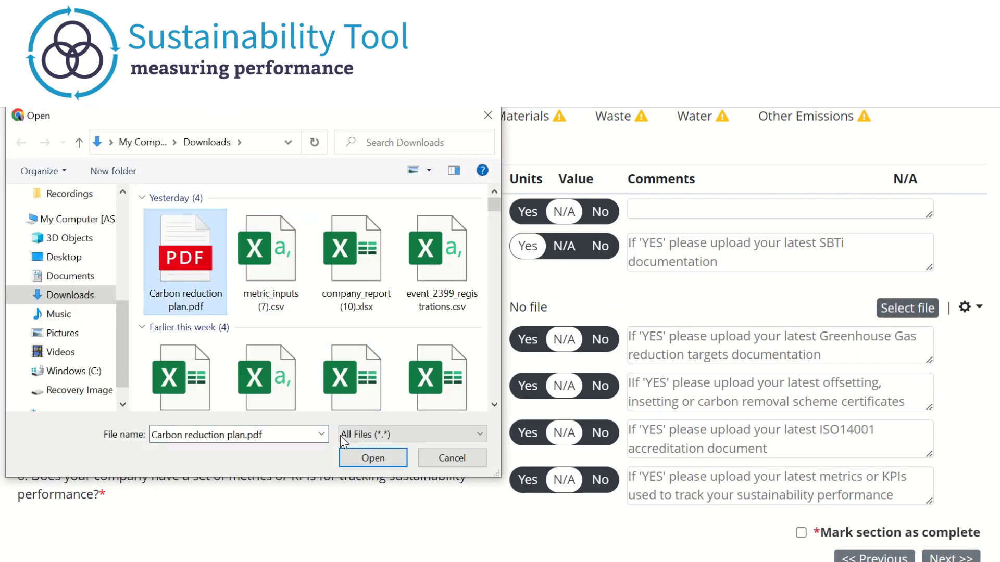
click(369, 458)
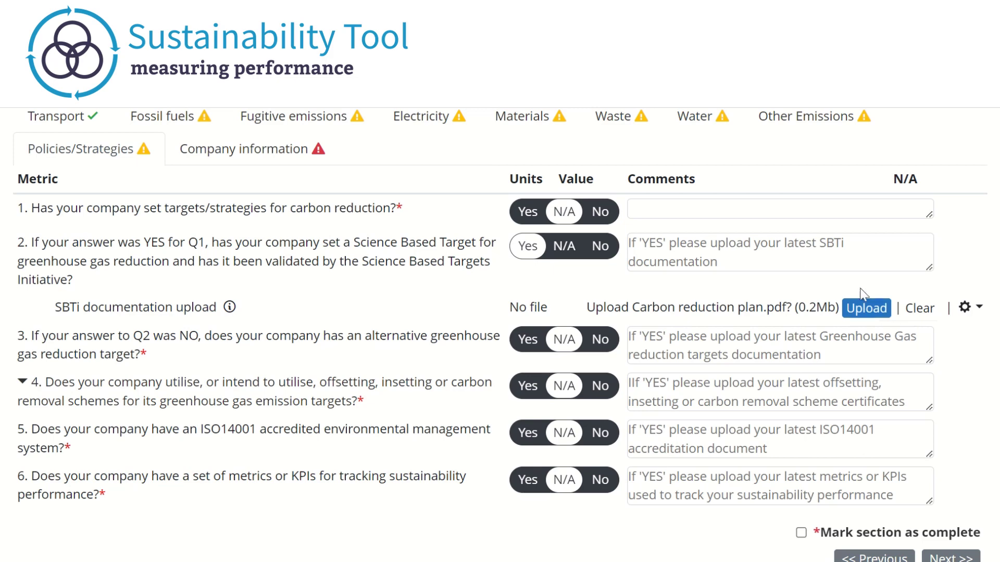
click(868, 308)
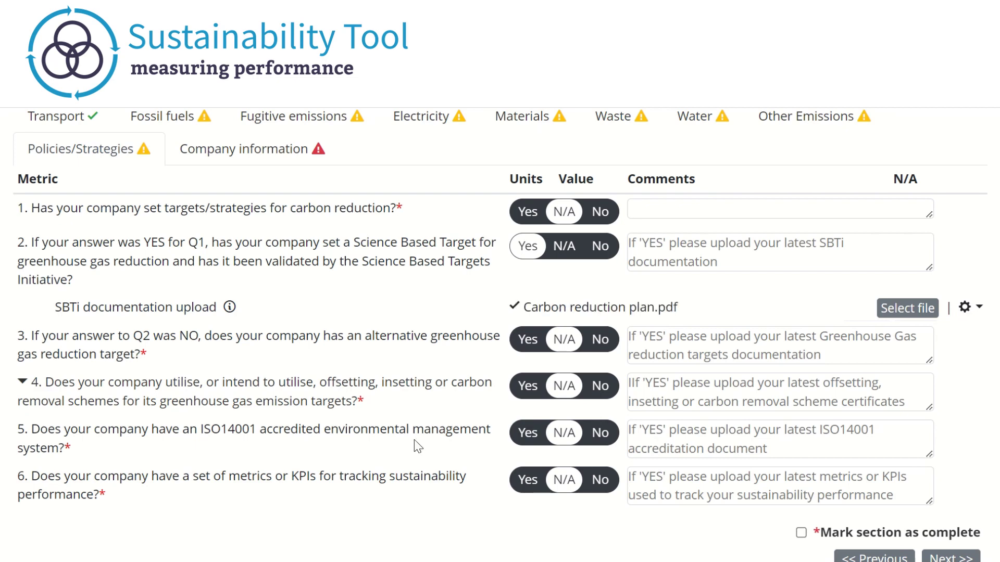
click(527, 390)
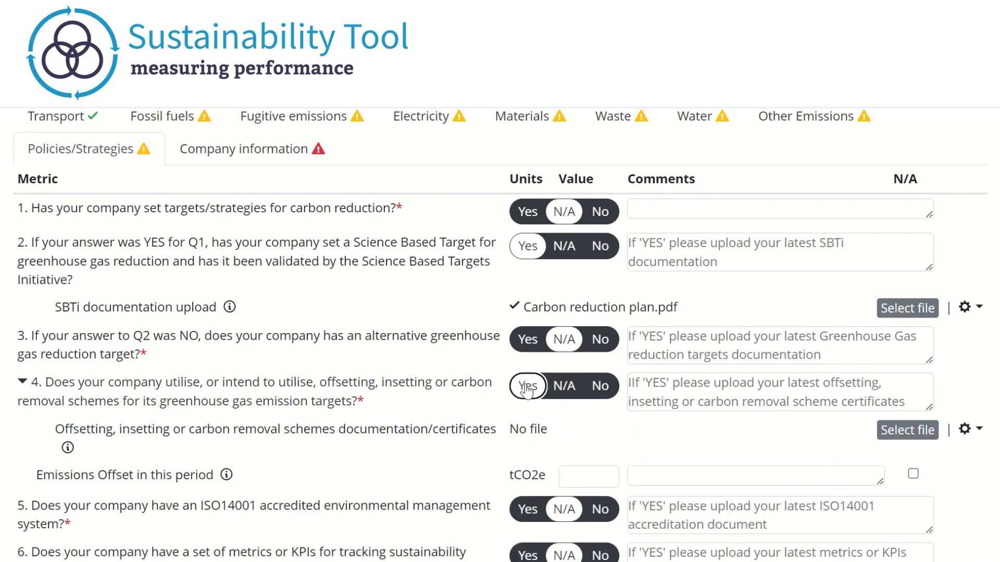
click(573, 475)
Step: Go through the Company information turnover fields and tick Mark section as complete
click(244, 149)
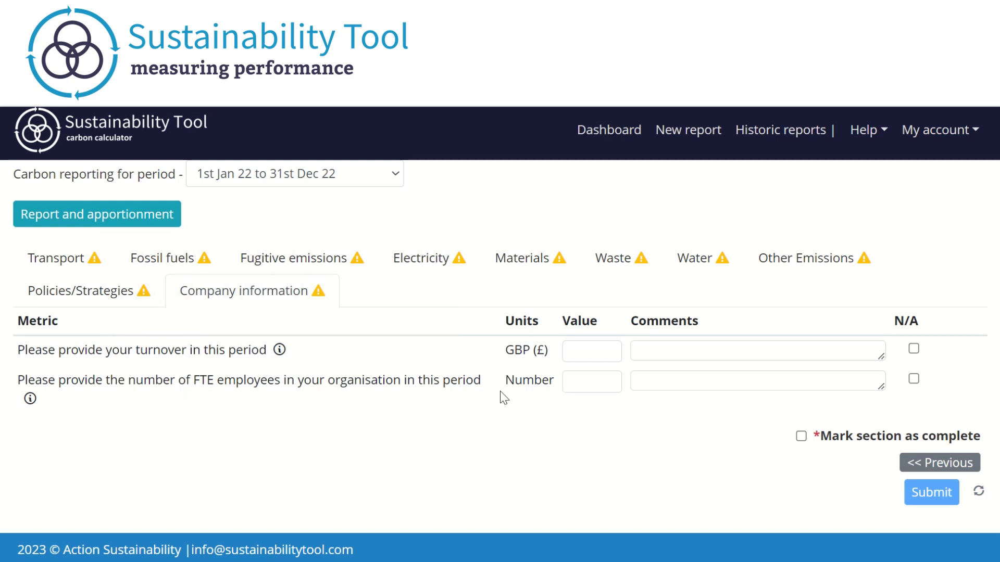
click(591, 358)
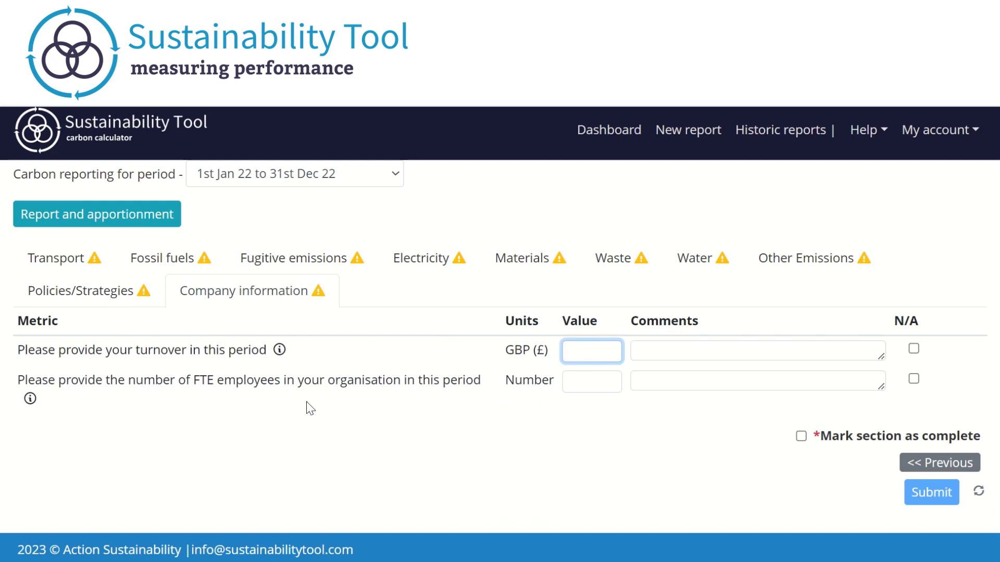
click(688, 352)
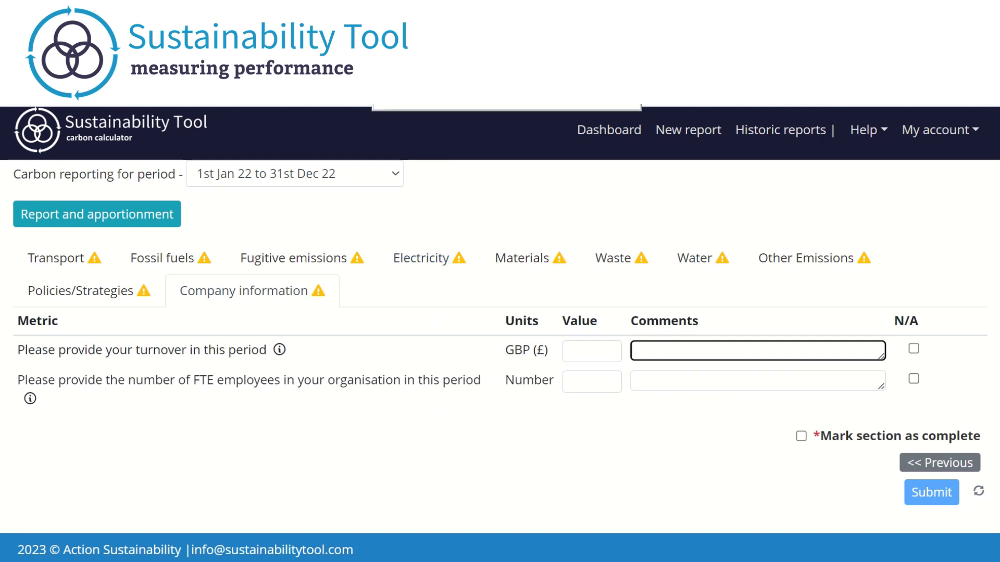
mouse_move(301, 313)
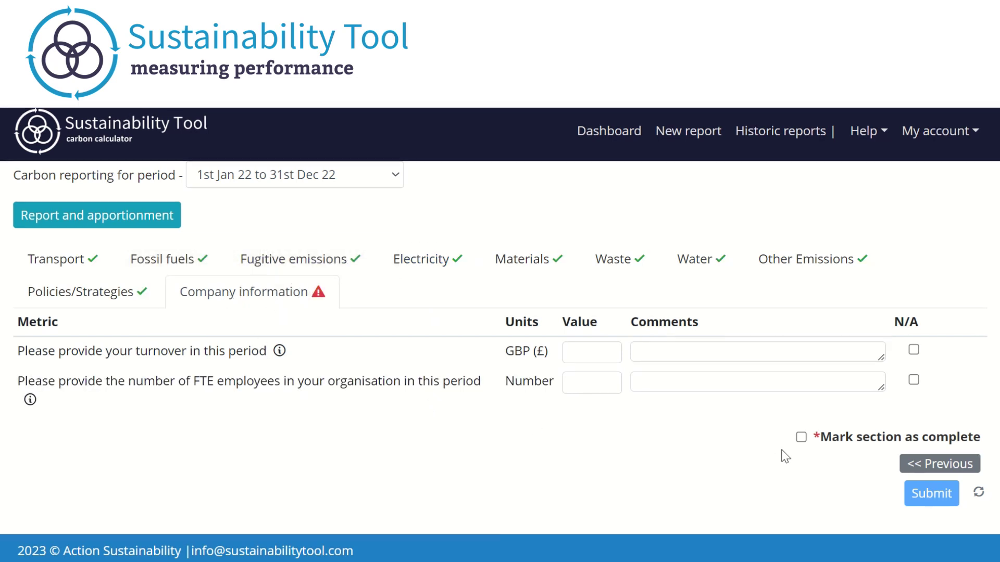
click(801, 438)
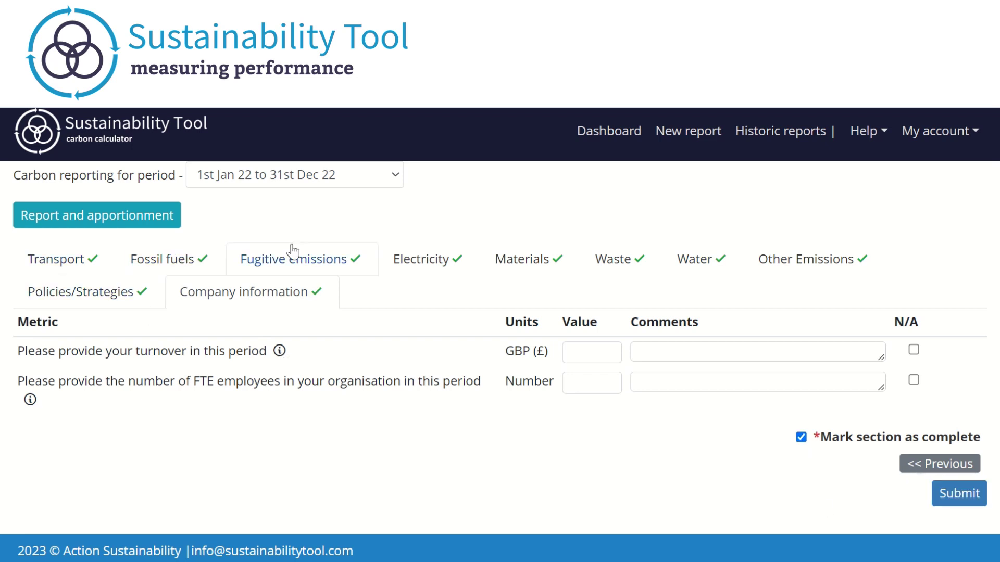
mouse_move(759, 263)
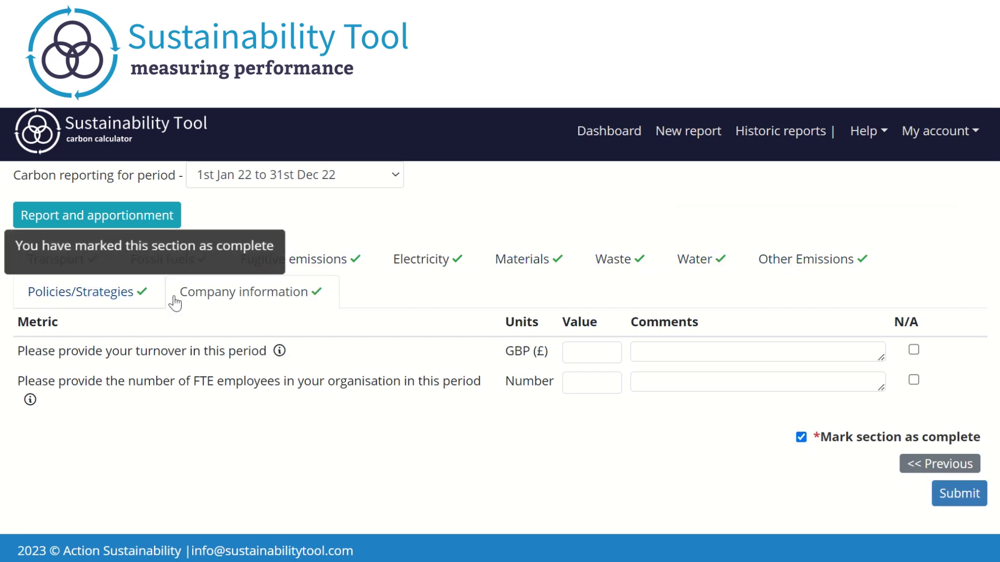
Step: Submit the 1st Jan 22 to 31st Dec 22 report, confirm with Proceed, and acknowledge the Success message
click(947, 505)
click(472, 465)
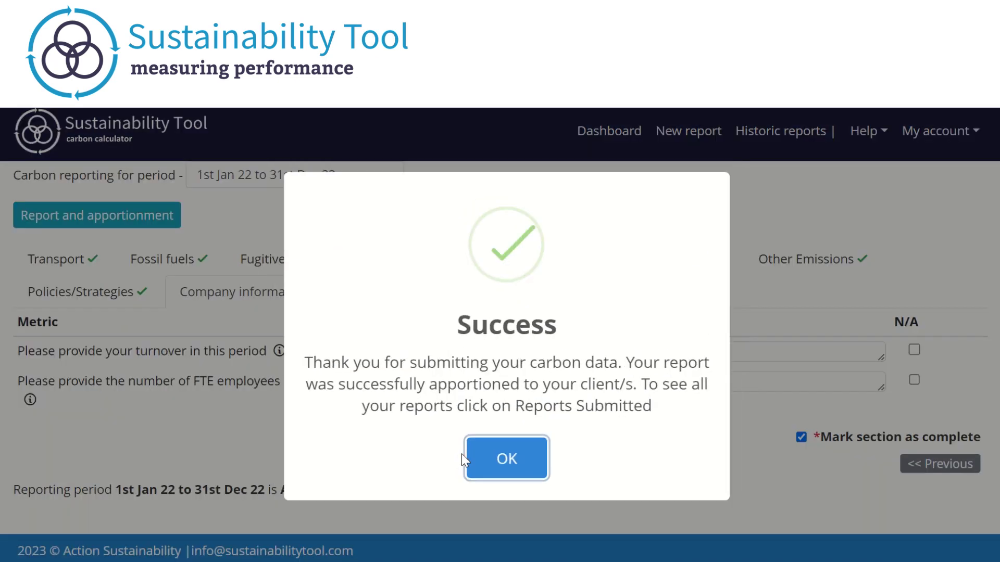
click(513, 465)
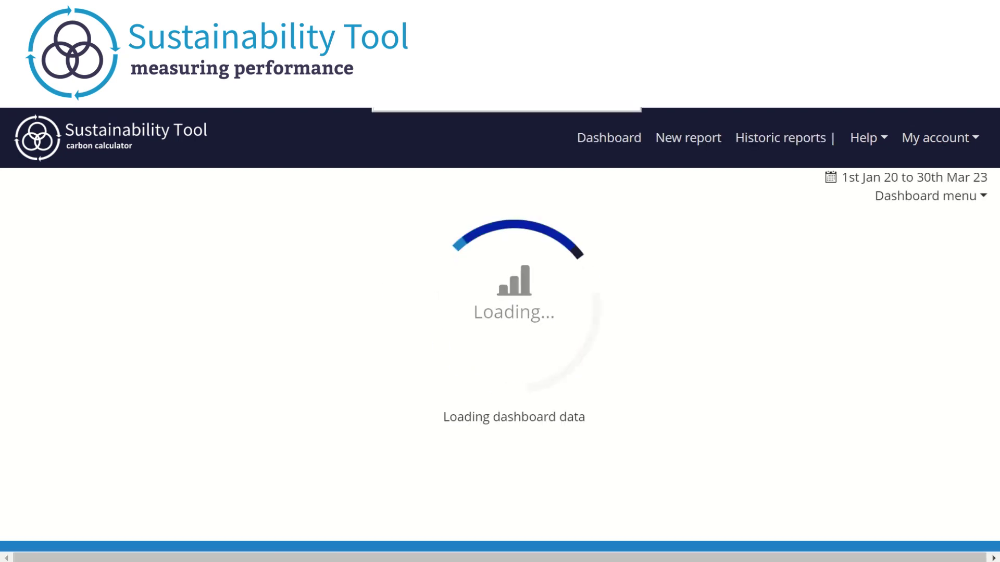
Step: Create a new 1st Jan 23 to 31st Dec 23 report and close the Report and apportionment dialog
click(707, 150)
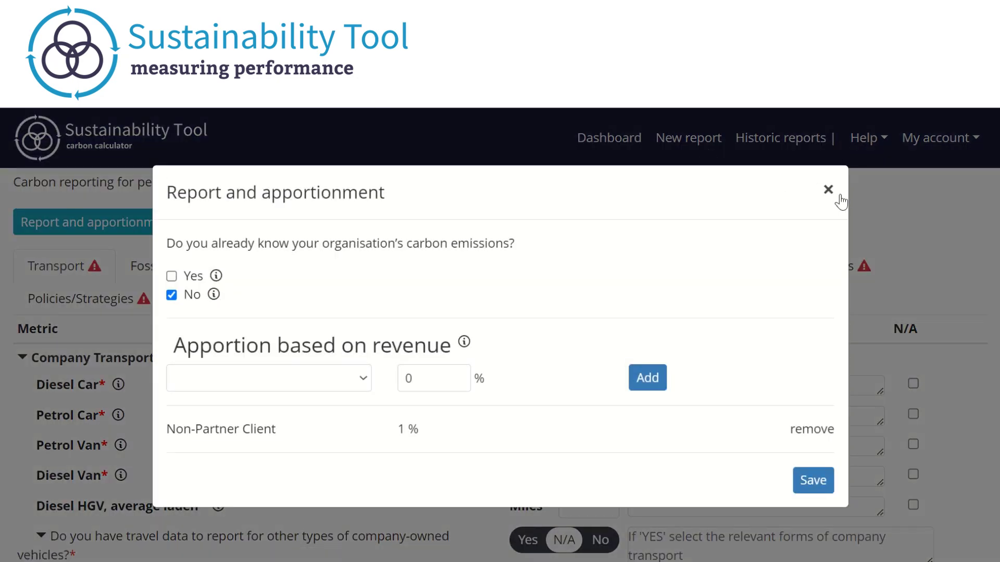
click(827, 190)
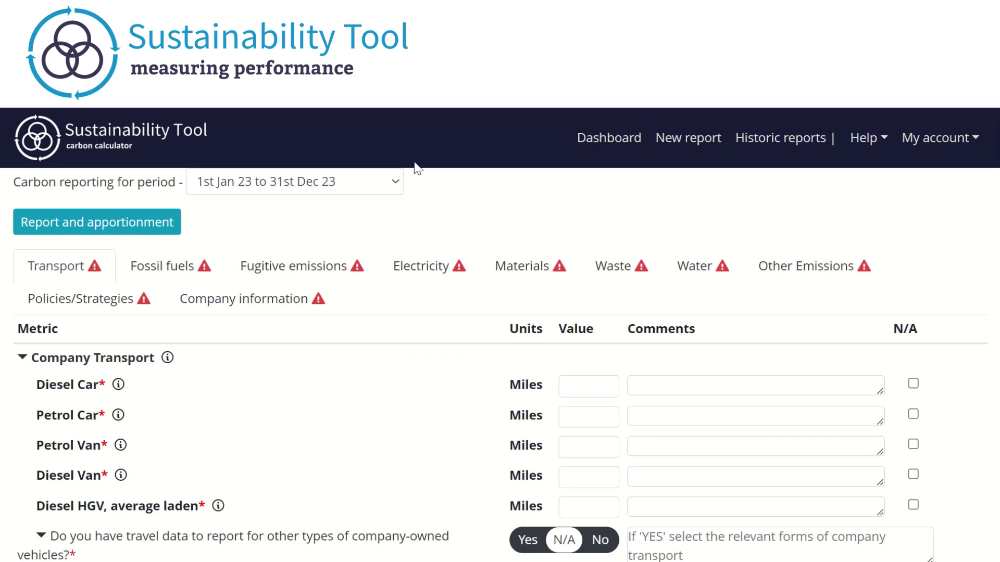